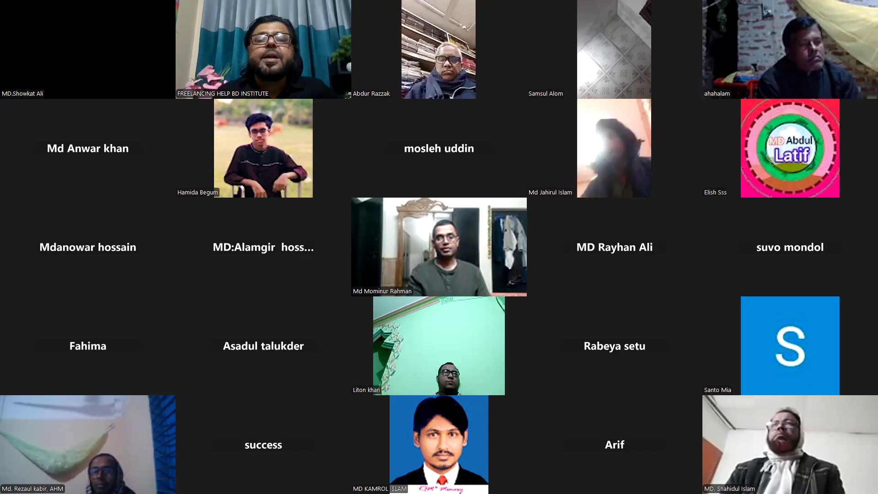
{"action": "key", "text": "alt+Tab"}
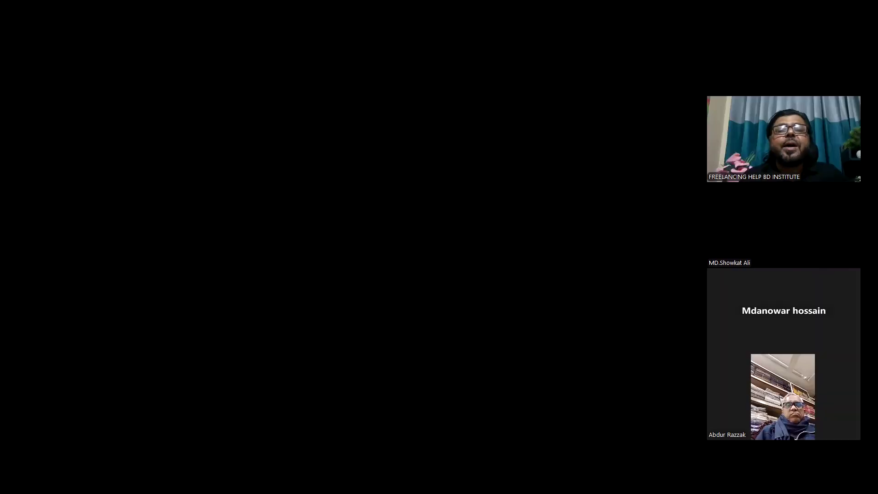
{"action": "scroll", "coordinate": [450, 399], "scroll_direction": "down", "scroll_amount": 1}
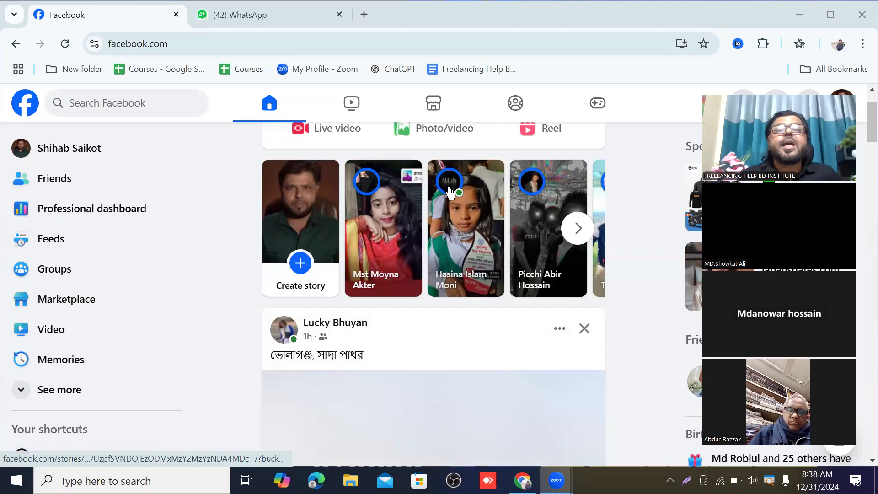
{"action": "scroll", "coordinate": [450, 192], "scroll_direction": "up", "scroll_amount": 1}
{"action": "scroll", "coordinate": [450, 192], "scroll_direction": "down", "scroll_amount": 4}
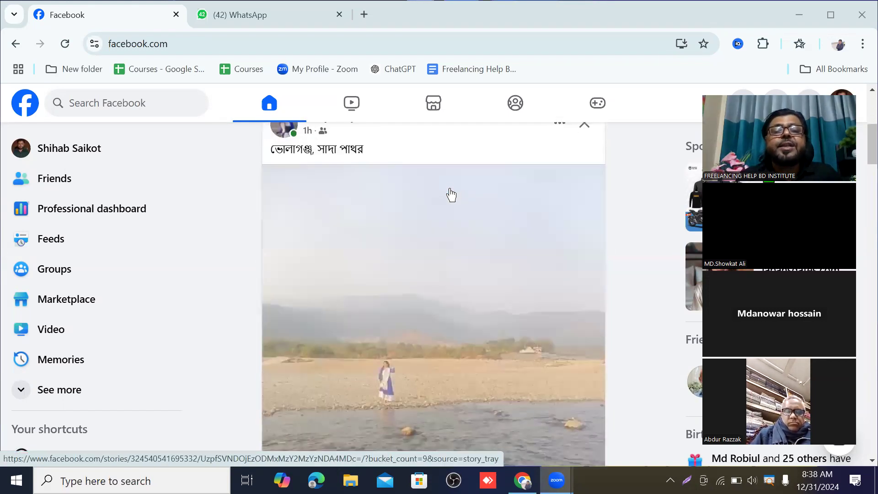
{"action": "scroll", "coordinate": [451, 194], "scroll_direction": "down", "scroll_amount": 8}
{"action": "scroll", "coordinate": [453, 196], "scroll_direction": "up", "scroll_amount": 9}
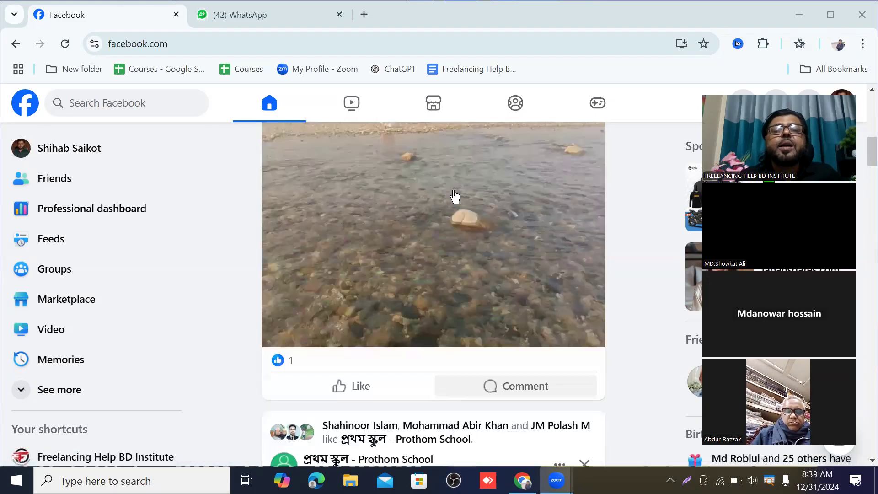
{"action": "scroll", "coordinate": [460, 197], "scroll_direction": "up", "scroll_amount": 4}
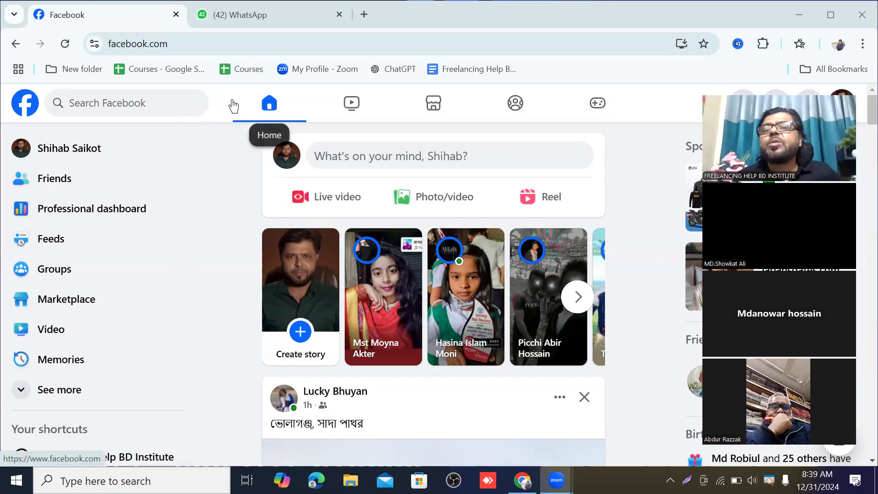
Step: Search Google for "adsmanager" in a new browser tab
{"action": "left_click", "coordinate": [364, 14]}
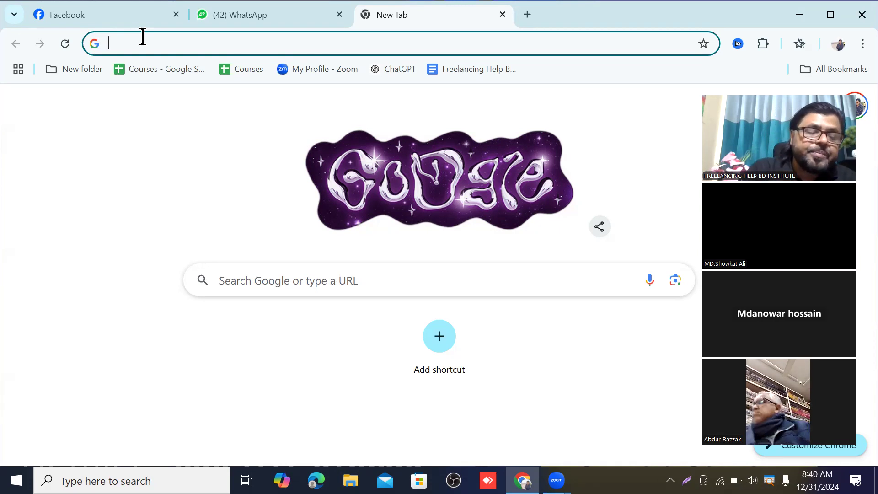
{"action": "type", "text": "ad"}
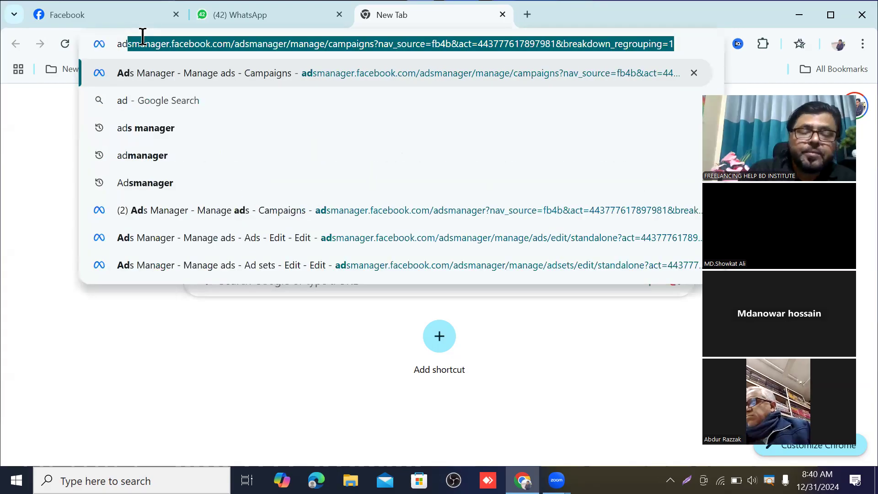
{"action": "type", "text": "sm"}
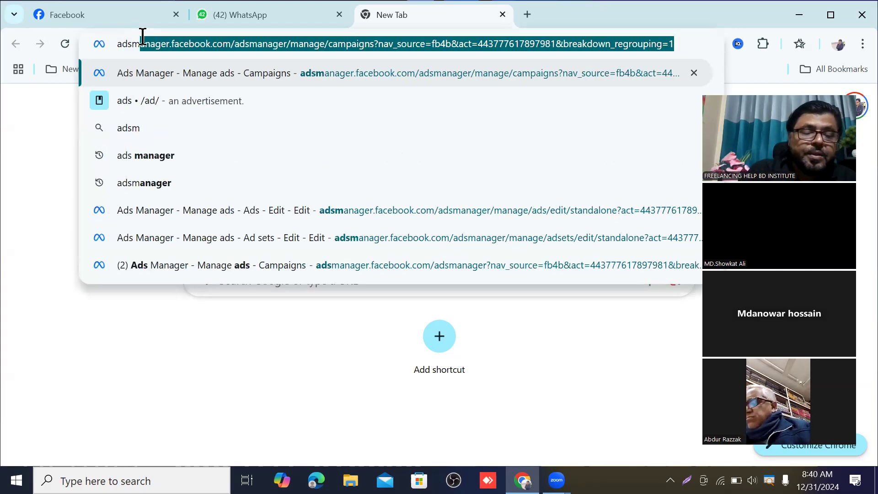
{"action": "type", "text": "ana"}
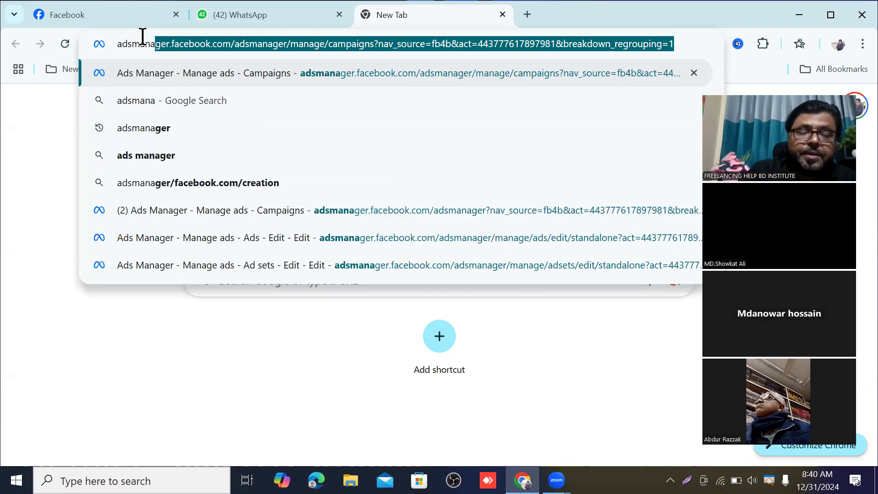
{"action": "type", "text": "gr"}
{"action": "key", "text": "BackSpace"}
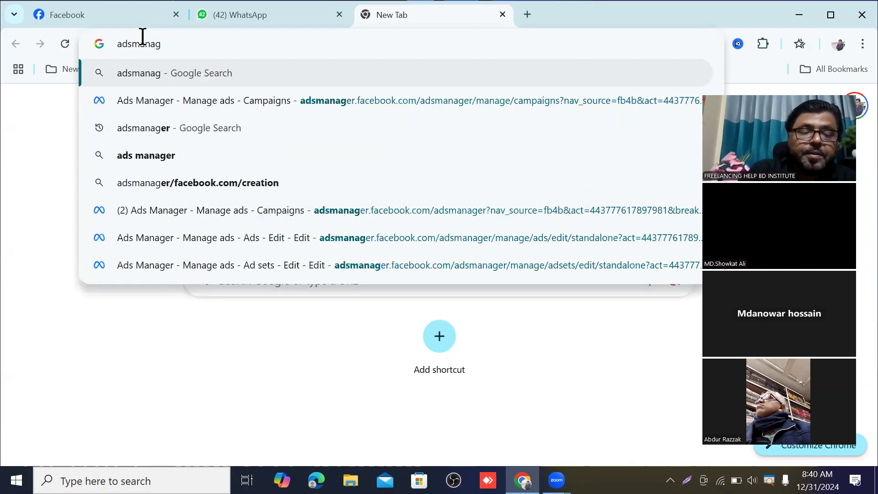
{"action": "type", "text": "er"}
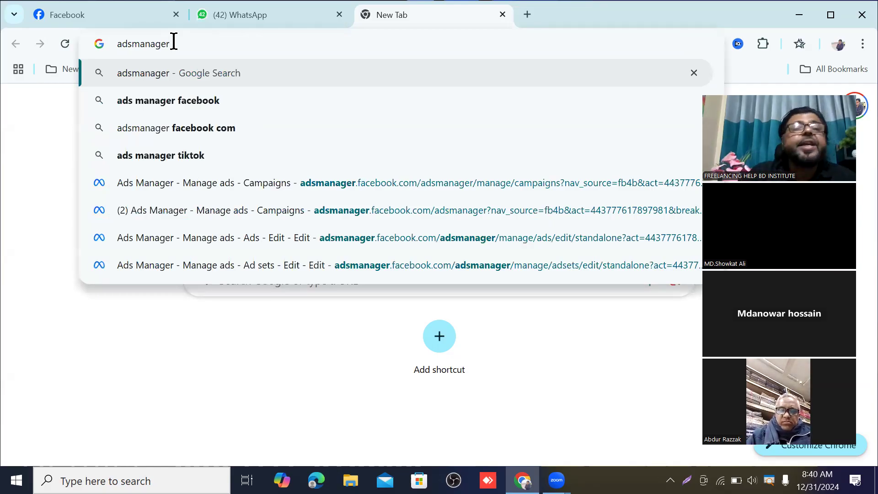
{"action": "key", "text": "Return"}
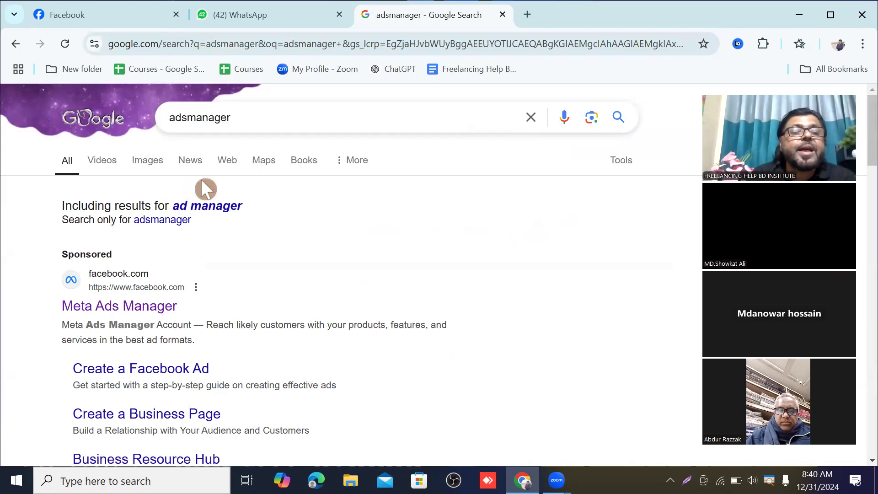
Step: Open the Facebook Ads Manager: Ads Management result from the search results and go on to Ads Manager
{"action": "scroll", "coordinate": [205, 188], "scroll_direction": "down", "scroll_amount": 1}
{"action": "scroll", "coordinate": [205, 189], "scroll_direction": "down", "scroll_amount": 3}
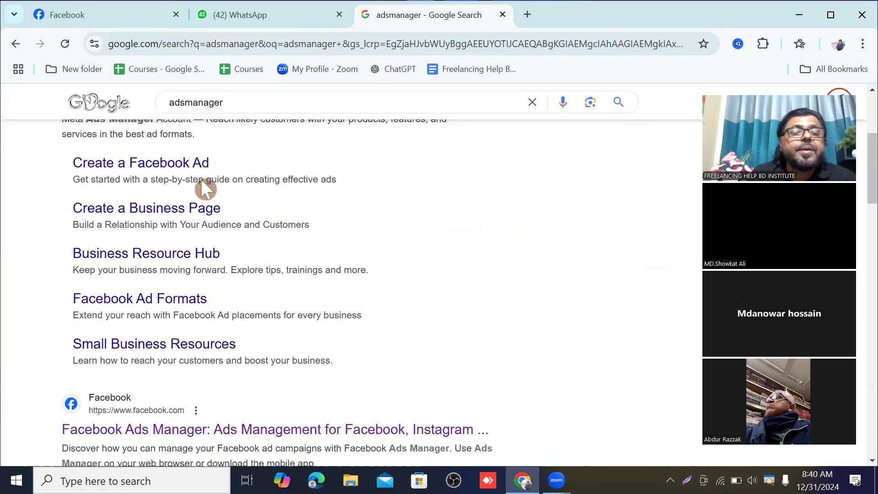
{"action": "scroll", "coordinate": [202, 185], "scroll_direction": "down", "scroll_amount": 1}
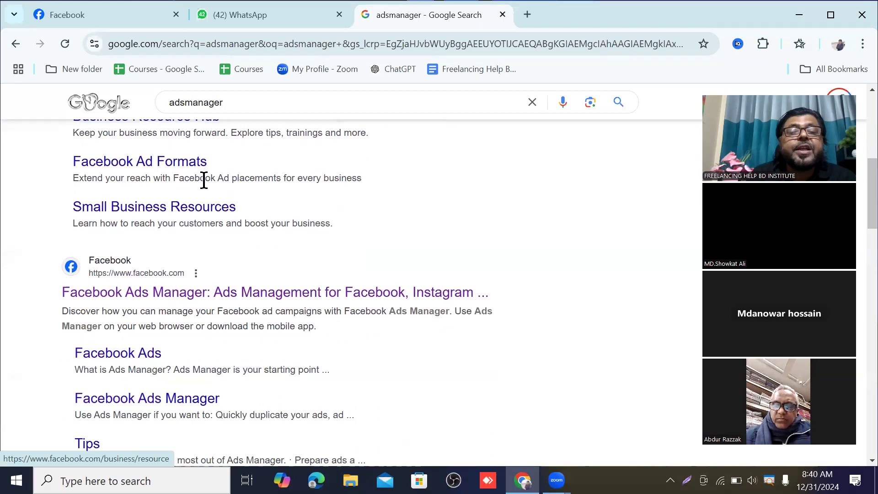
{"action": "scroll", "coordinate": [122, 167], "scroll_direction": "up", "scroll_amount": 2}
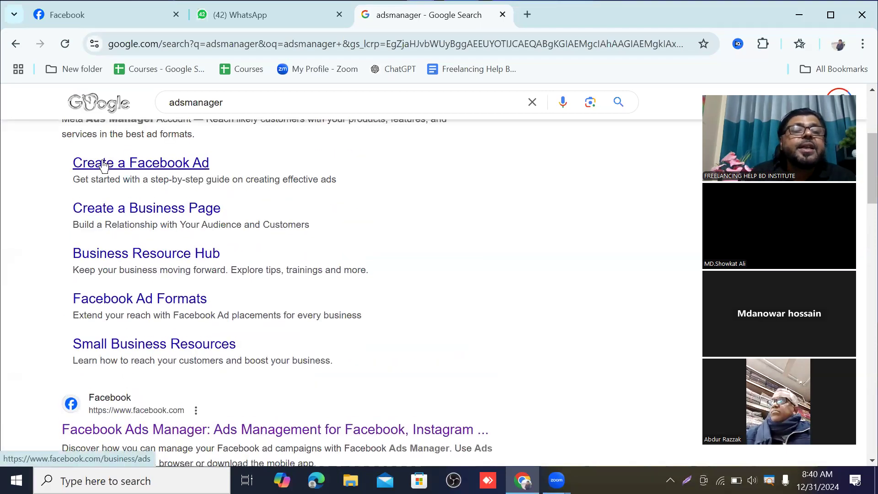
{"action": "scroll", "coordinate": [112, 188], "scroll_direction": "up", "scroll_amount": 2}
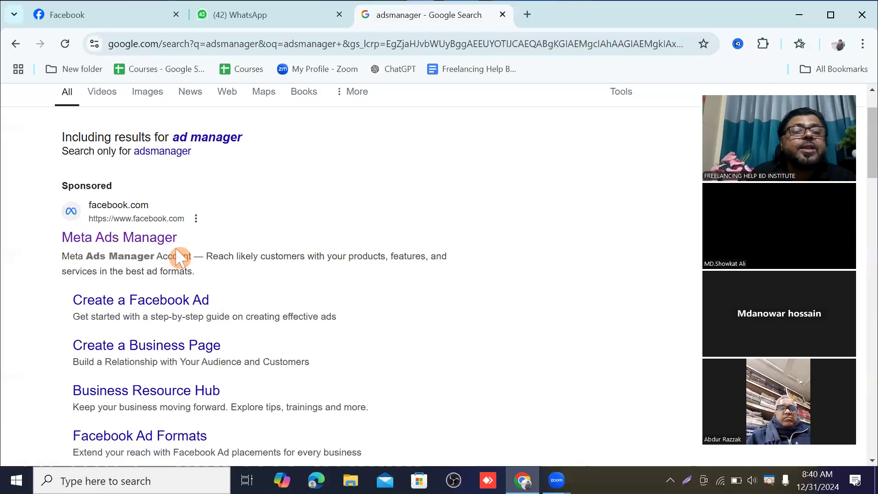
{"action": "scroll", "coordinate": [175, 249], "scroll_direction": "down", "scroll_amount": 6}
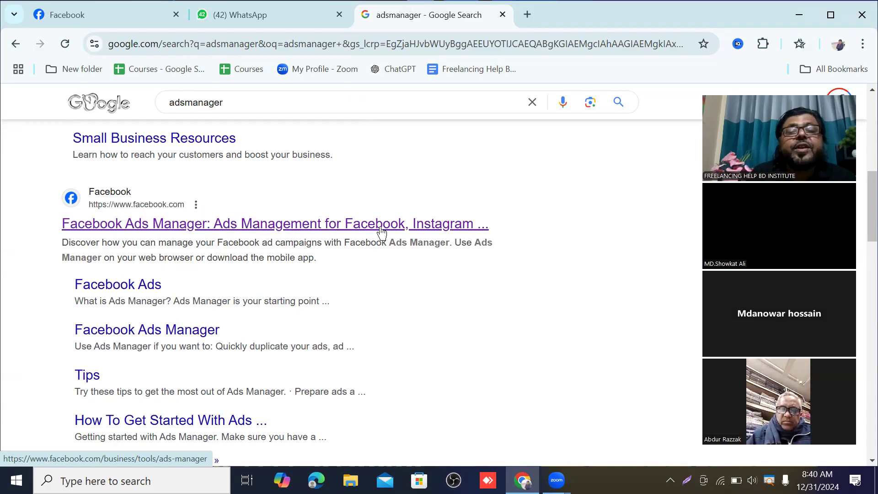
{"action": "left_click", "coordinate": [143, 229]}
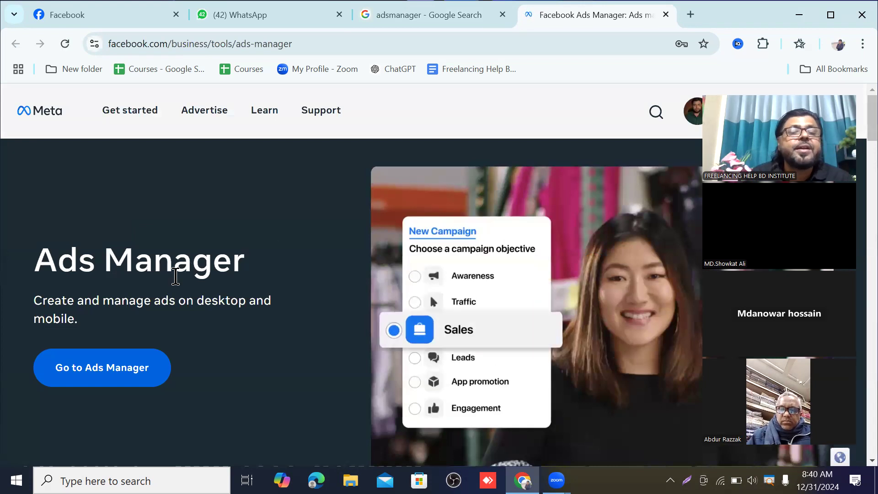
{"action": "left_click", "coordinate": [103, 369]}
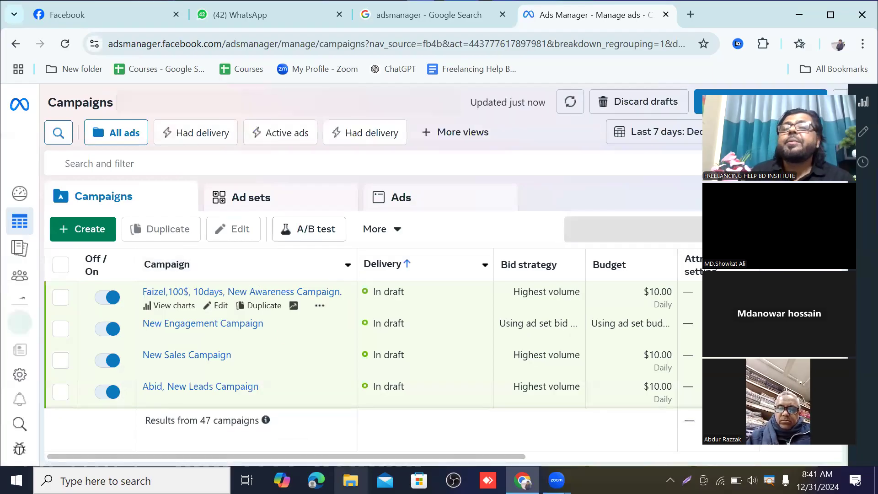
Step: Dismiss the Add payment method notice covering the campaigns list and look through the draft campaigns
{"action": "left_click", "coordinate": [841, 42]}
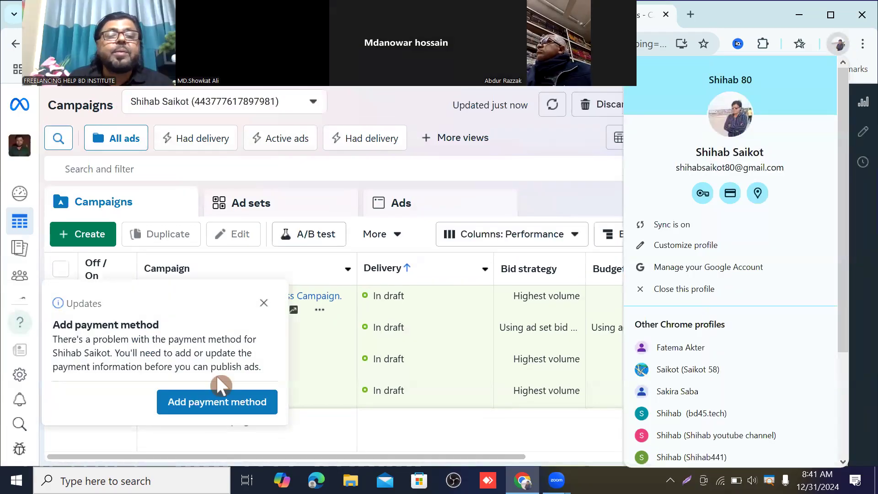
{"action": "left_click", "coordinate": [259, 306]}
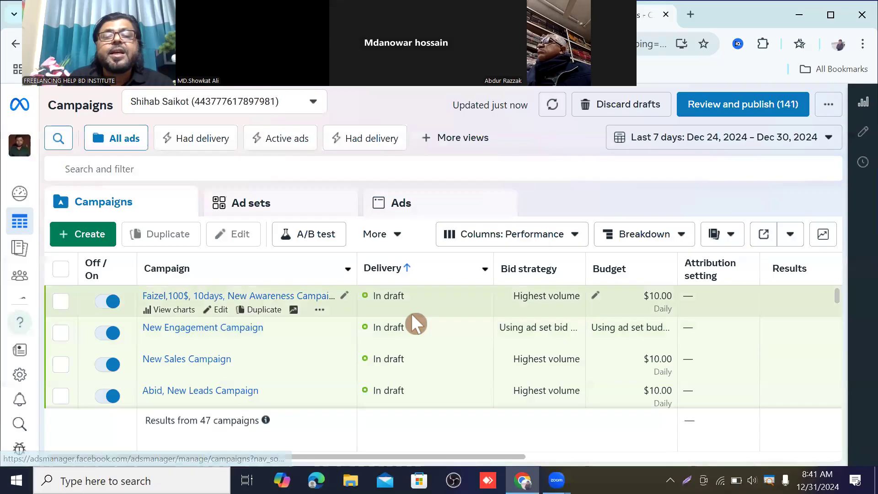
{"action": "scroll", "coordinate": [413, 312], "scroll_direction": "down", "scroll_amount": 1}
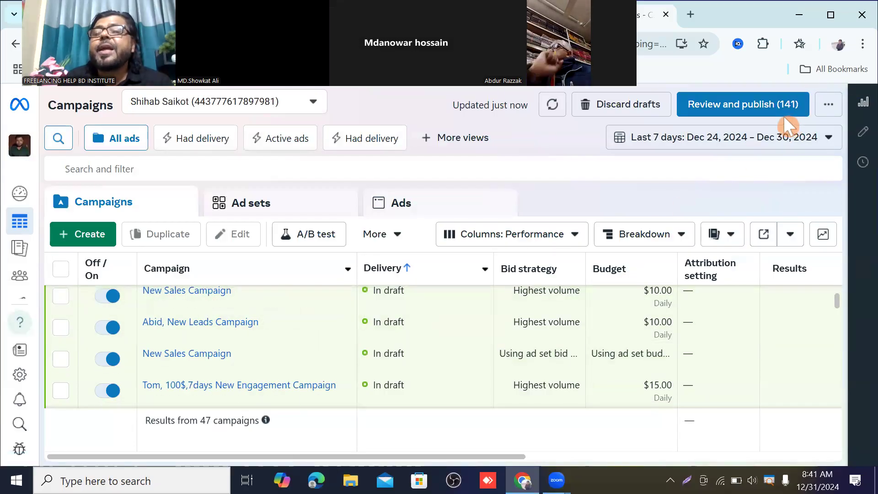
Step: Switch to the first of the other Chrome profiles and open Facebook in its window
{"action": "left_click", "coordinate": [838, 44]}
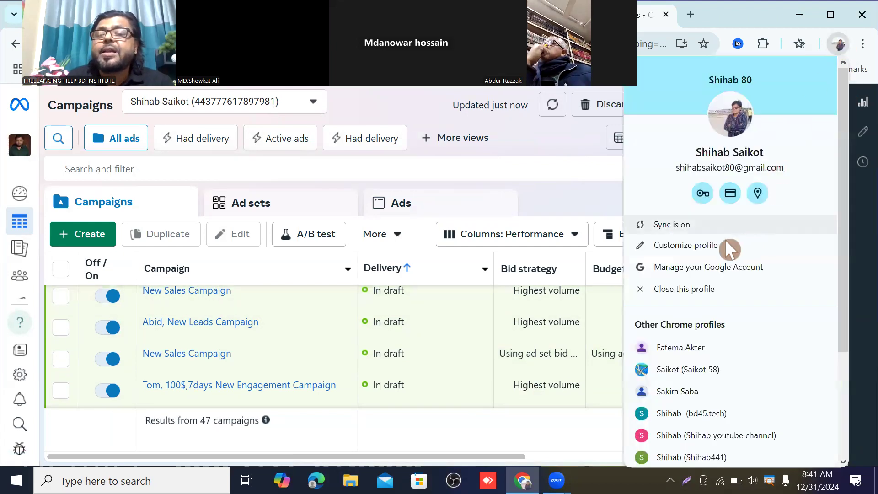
{"action": "left_click", "coordinate": [684, 349]}
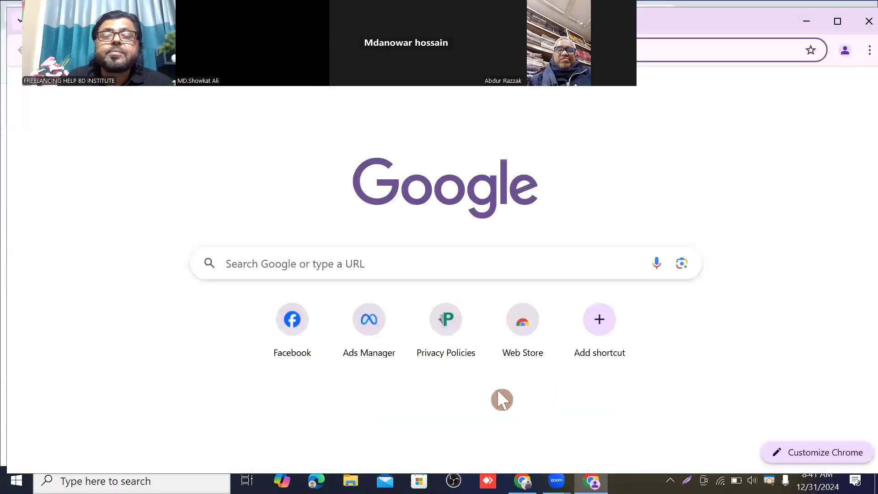
{"action": "left_click", "coordinate": [291, 317]}
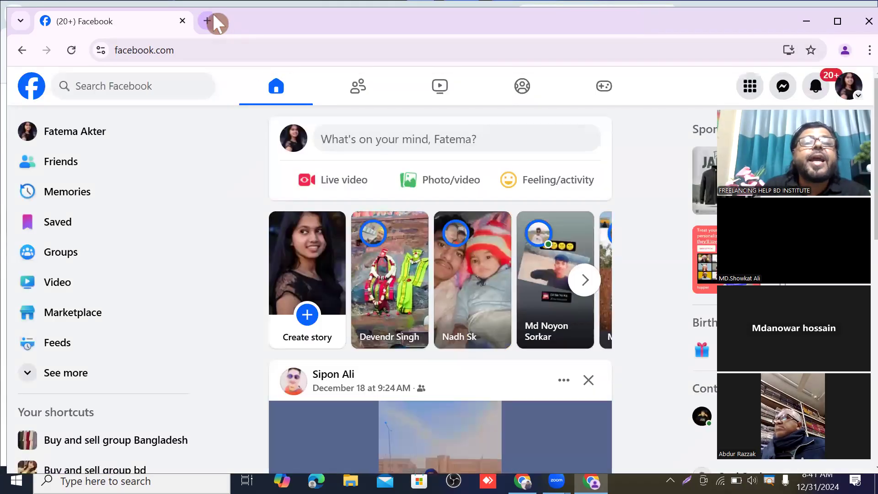
Step: Open the Ads Manager campaigns page in a new tab of this profile from the suggested adsmanager.facebook.com address
{"action": "left_click", "coordinate": [208, 21]}
{"action": "type", "text": "ads"}
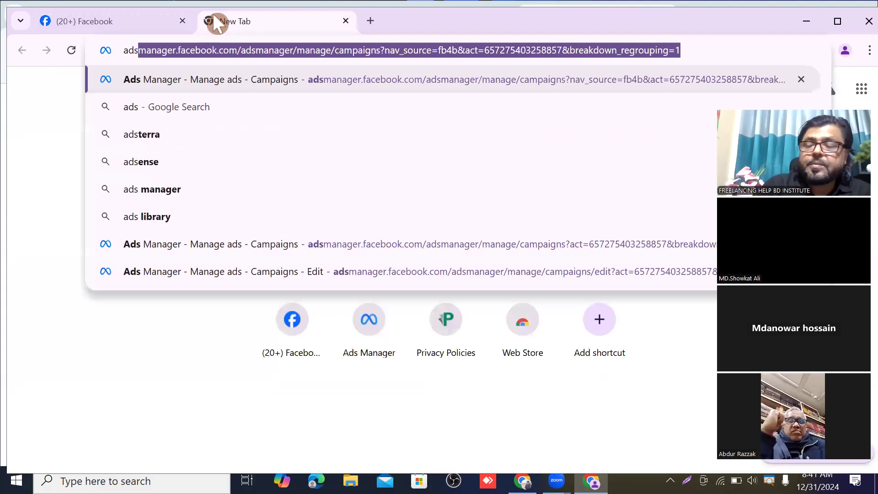
{"action": "key", "text": "Return"}
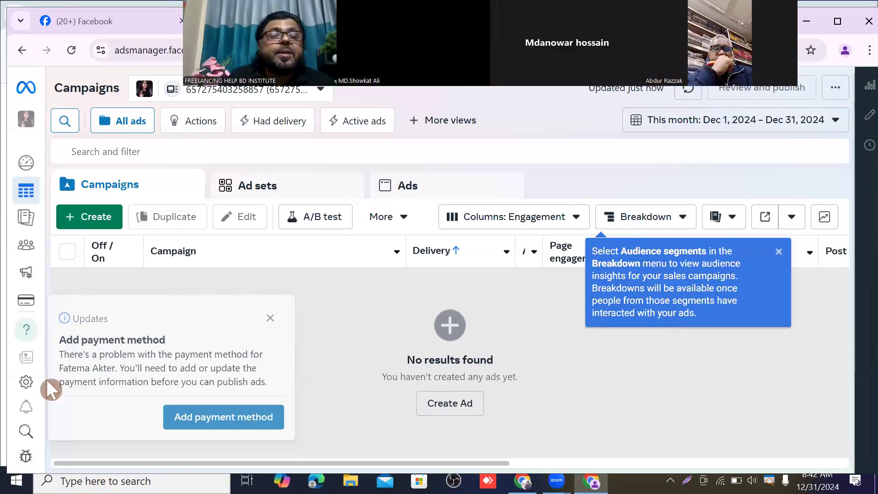
Step: Dismiss the Add payment method notice and the Audience segments tip on the empty campaigns page
{"action": "left_click", "coordinate": [270, 311]}
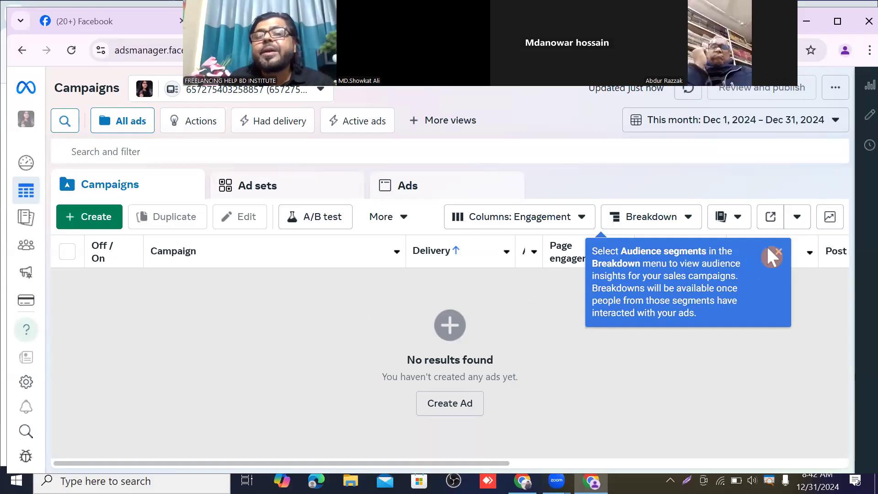
{"action": "left_click", "coordinate": [779, 253]}
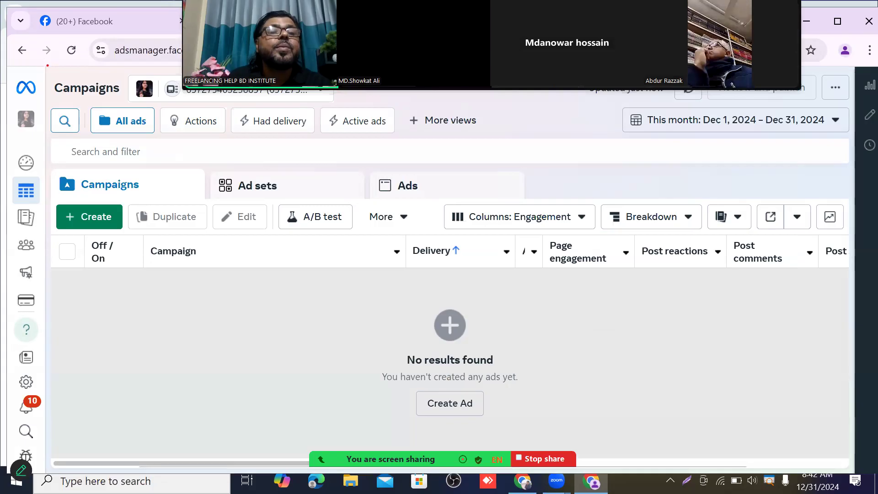
{"action": "mouse_move", "coordinate": [39, 62]}
{"action": "left_mouse_down"}
{"action": "mouse_move", "coordinate": [100, 189]}
{"action": "mouse_move", "coordinate": [332, 433]}
{"action": "mouse_move", "coordinate": [854, 456]}
{"action": "mouse_move", "coordinate": [843, 468]}
{"action": "left_mouse_up"}
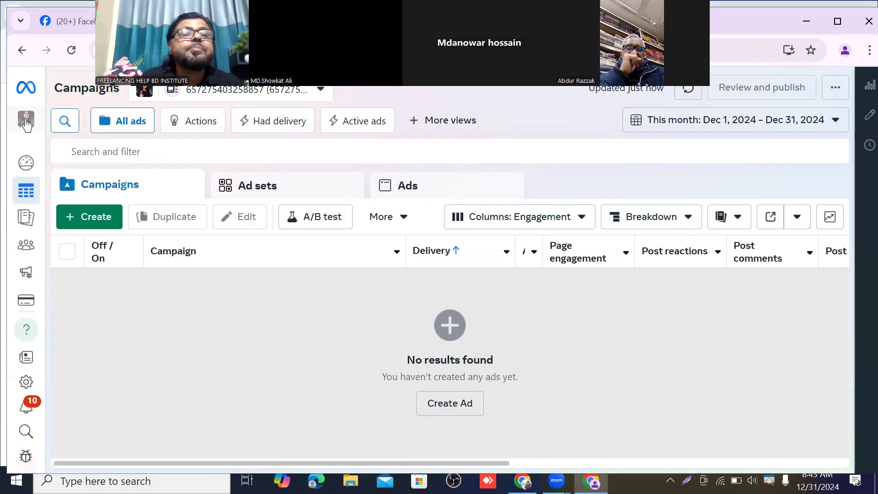
Step: Expand the Ads Manager navigation and examine the tools offered under All tools, from Manage to Sell products and services
{"action": "mouse_move", "coordinate": [26, 162]}
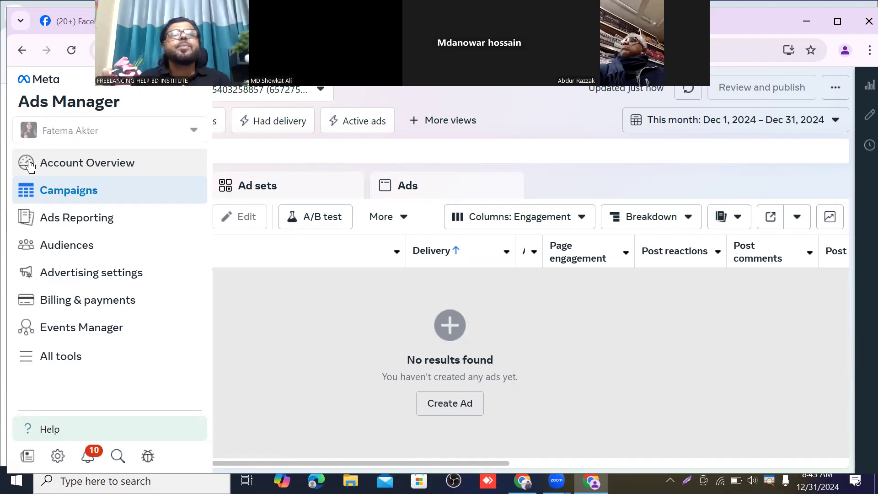
{"action": "left_click", "coordinate": [26, 189]}
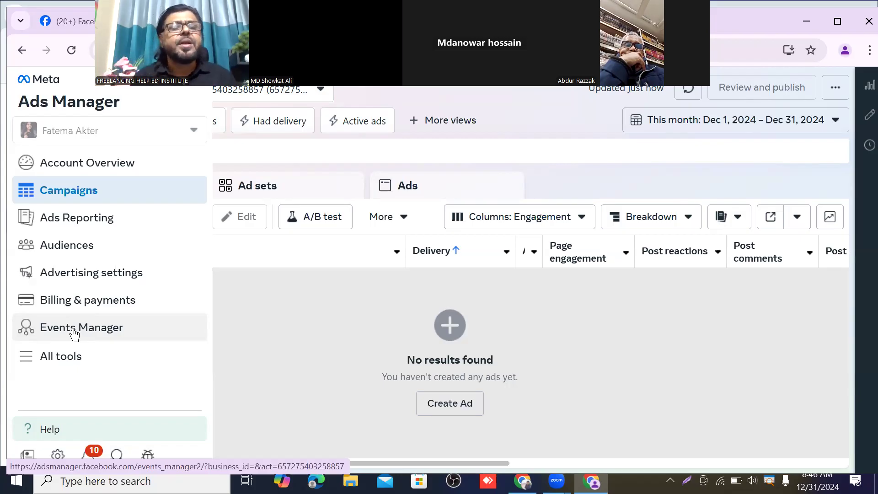
{"action": "left_click", "coordinate": [63, 365]}
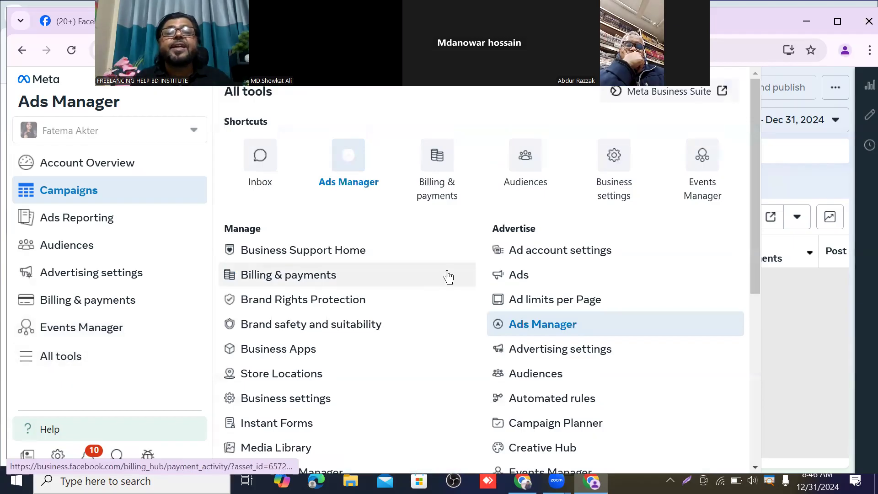
{"action": "scroll", "coordinate": [445, 274], "scroll_direction": "down", "scroll_amount": 5}
{"action": "scroll", "coordinate": [354, 269], "scroll_direction": "down", "scroll_amount": 2}
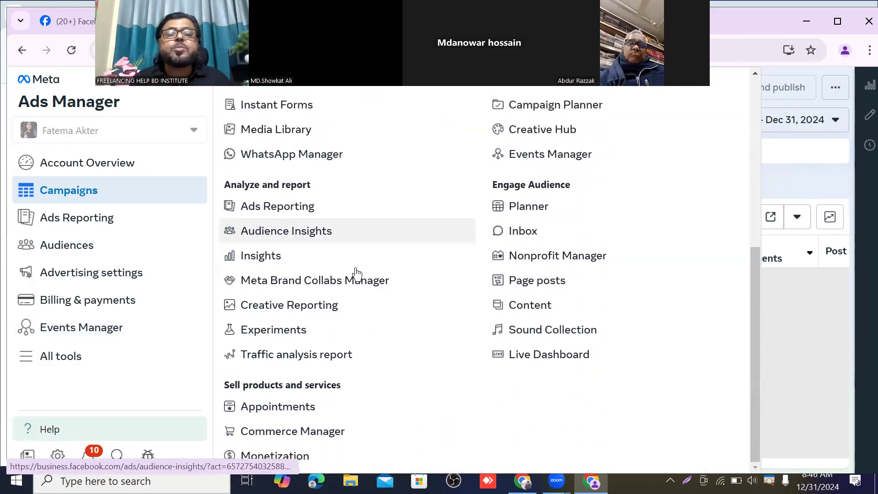
{"action": "scroll", "coordinate": [383, 305], "scroll_direction": "up", "scroll_amount": 3}
{"action": "scroll", "coordinate": [383, 304], "scroll_direction": "down", "scroll_amount": 3}
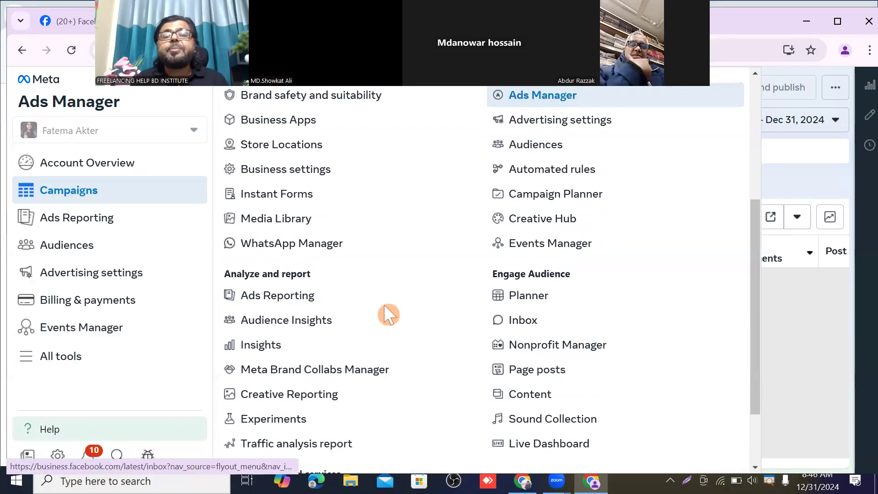
Step: Review the All tools list again from Shortcuts down to Sell products and services, and return to the campaigns page
{"action": "scroll", "coordinate": [384, 315], "scroll_direction": "up", "scroll_amount": 6}
{"action": "scroll", "coordinate": [386, 315], "scroll_direction": "up", "scroll_amount": 2}
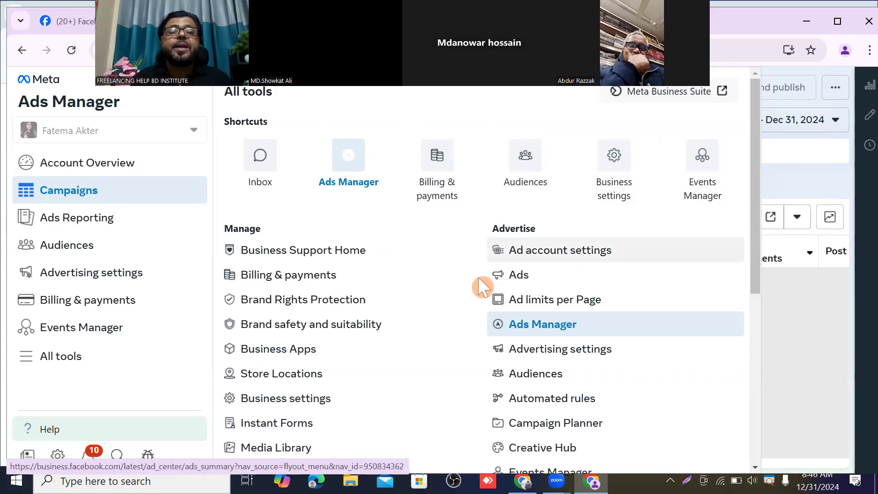
{"action": "scroll", "coordinate": [330, 257], "scroll_direction": "down", "scroll_amount": 5}
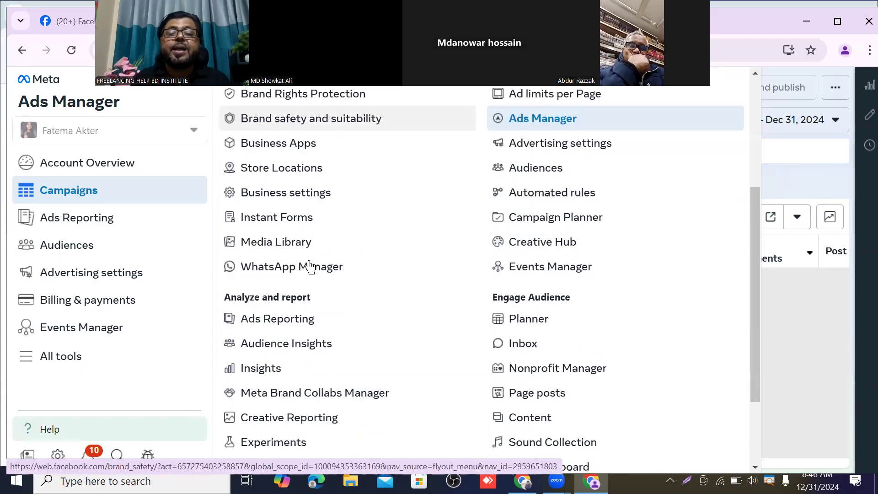
{"action": "scroll", "coordinate": [310, 275], "scroll_direction": "down", "scroll_amount": 1}
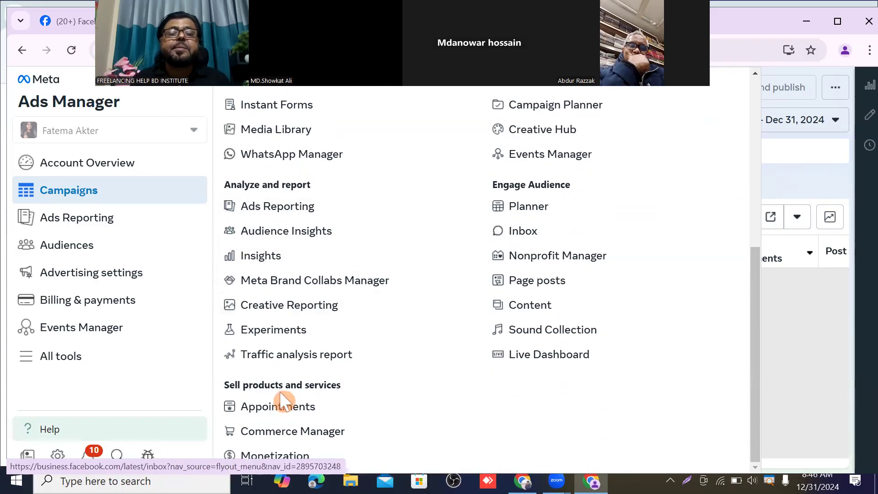
{"action": "scroll", "coordinate": [304, 324], "scroll_direction": "up", "scroll_amount": 6}
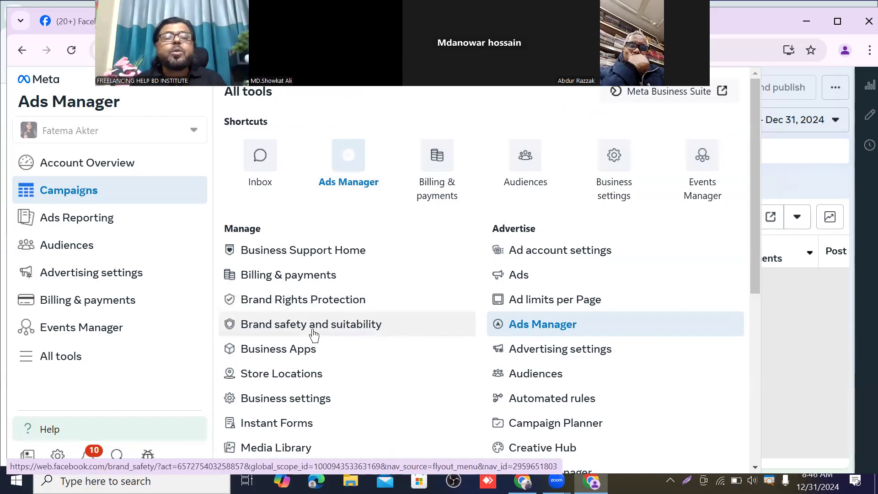
{"action": "scroll", "coordinate": [314, 335], "scroll_direction": "down", "scroll_amount": 2}
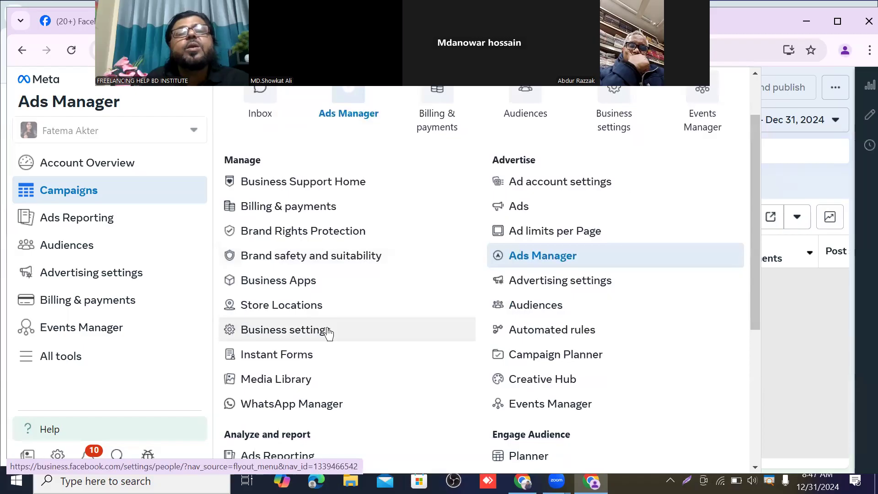
{"action": "scroll", "coordinate": [329, 333], "scroll_direction": "up", "scroll_amount": 2}
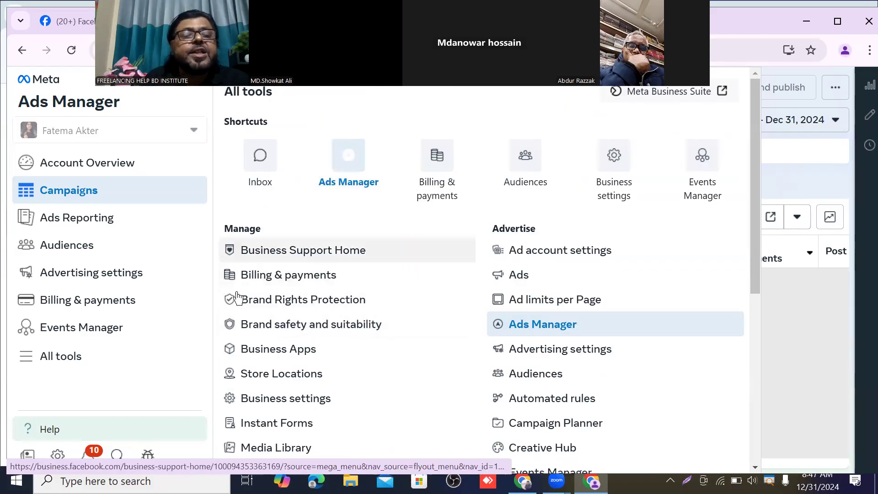
{"action": "left_click", "coordinate": [66, 361]}
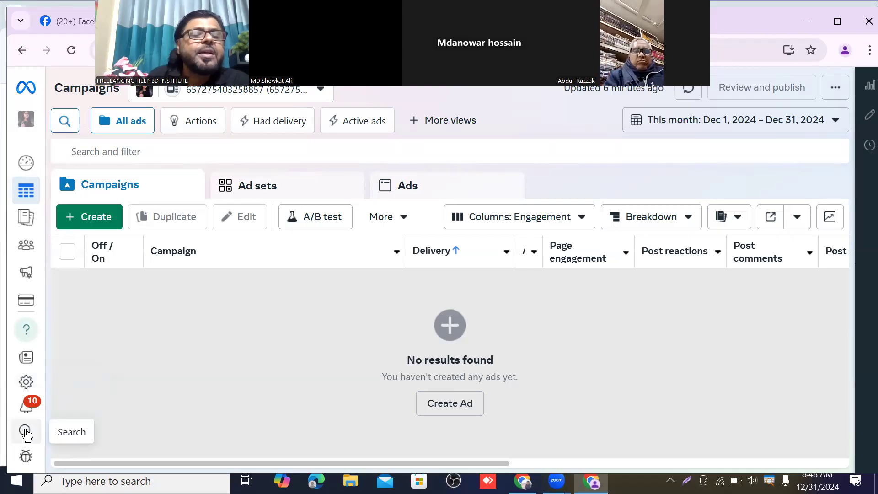
{"action": "mouse_move", "coordinate": [43, 421]}
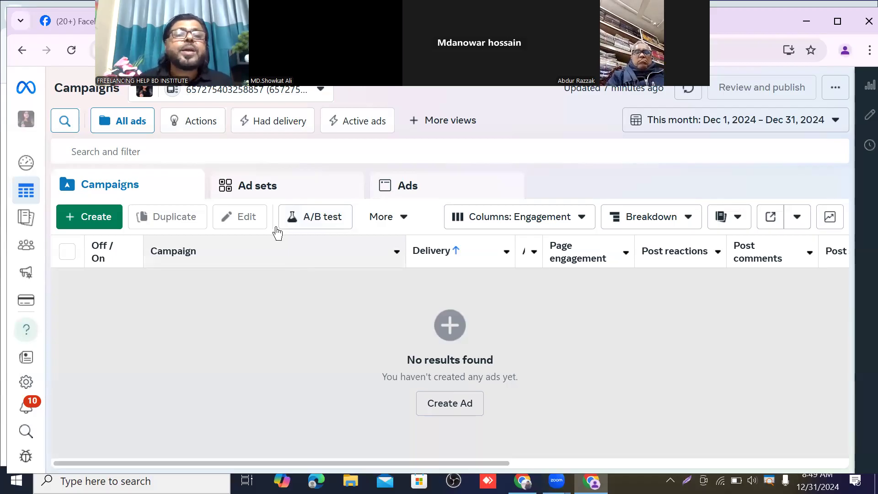
Step: Create a new campaign draft with the Auction buying type and the Awareness objective
{"action": "left_click", "coordinate": [96, 218]}
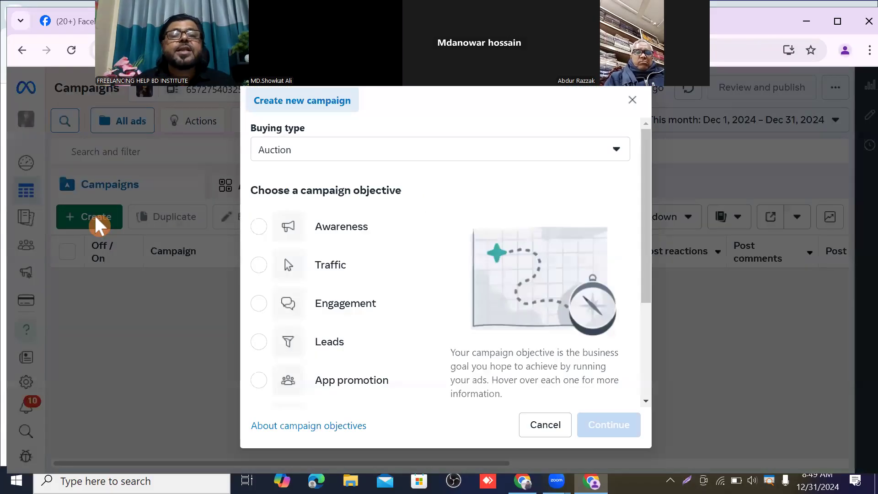
{"action": "left_click", "coordinate": [259, 226]}
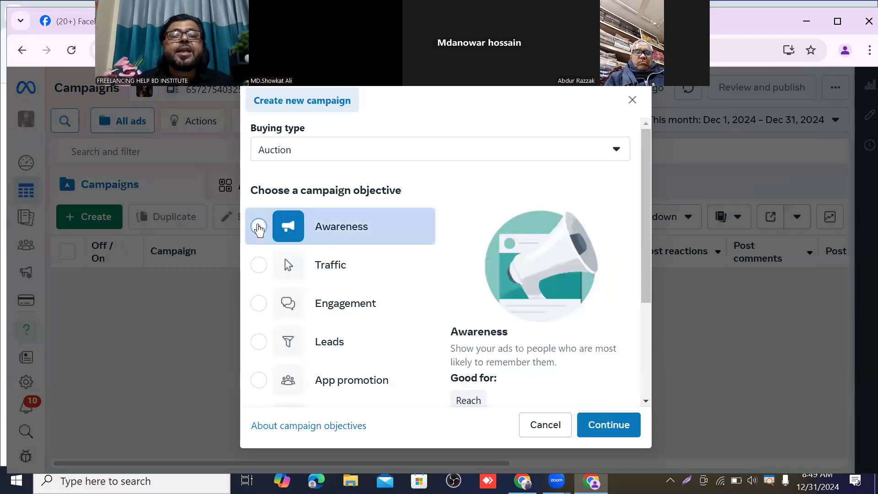
{"action": "left_click", "coordinate": [618, 428]}
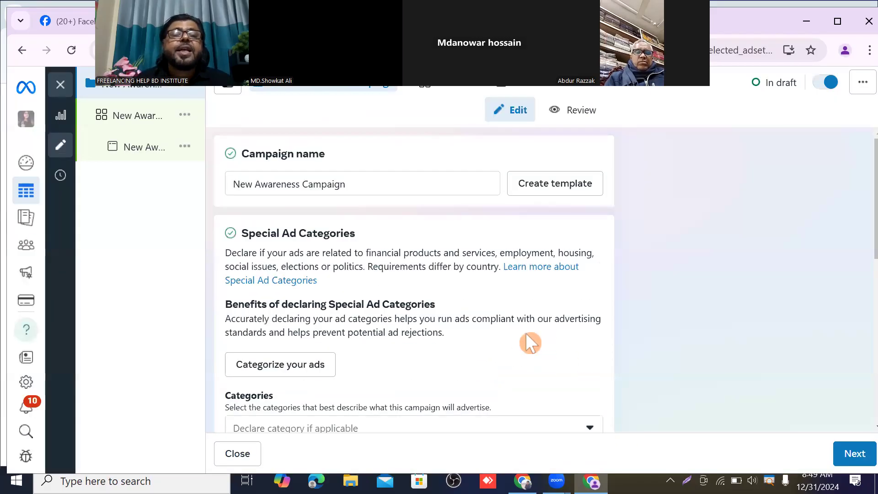
Step: Examine the campaign-level settings of the new awareness campaign, from Campaign name and Special Ad Categories to A/B test
{"action": "scroll", "coordinate": [363, 212], "scroll_direction": "down", "scroll_amount": 3}
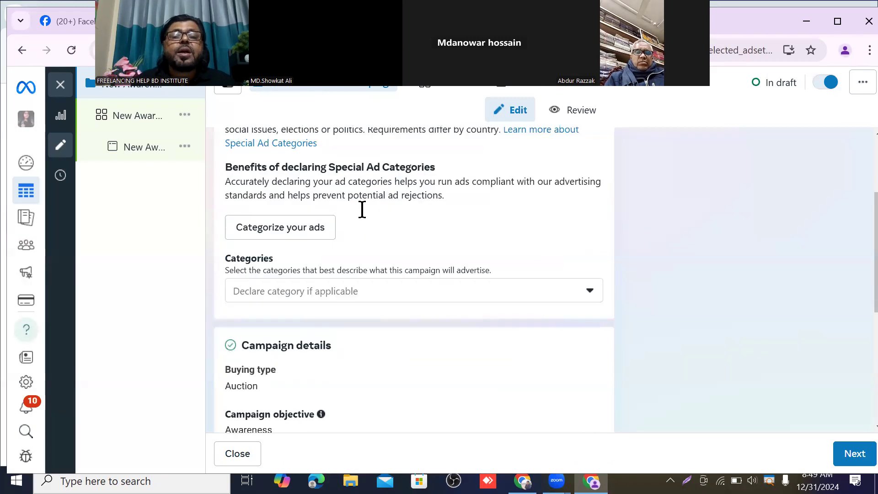
{"action": "scroll", "coordinate": [363, 209], "scroll_direction": "down", "scroll_amount": 6}
{"action": "scroll", "coordinate": [386, 316], "scroll_direction": "up", "scroll_amount": 7}
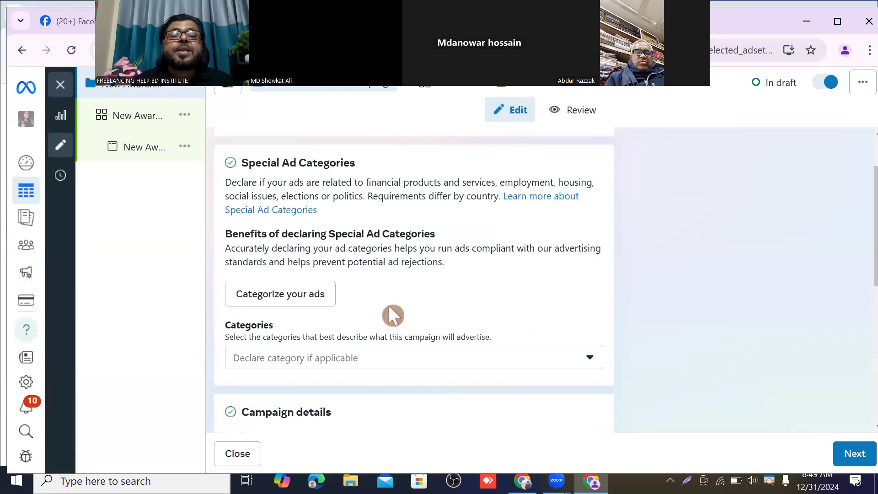
{"action": "scroll", "coordinate": [393, 315], "scroll_direction": "up", "scroll_amount": 2}
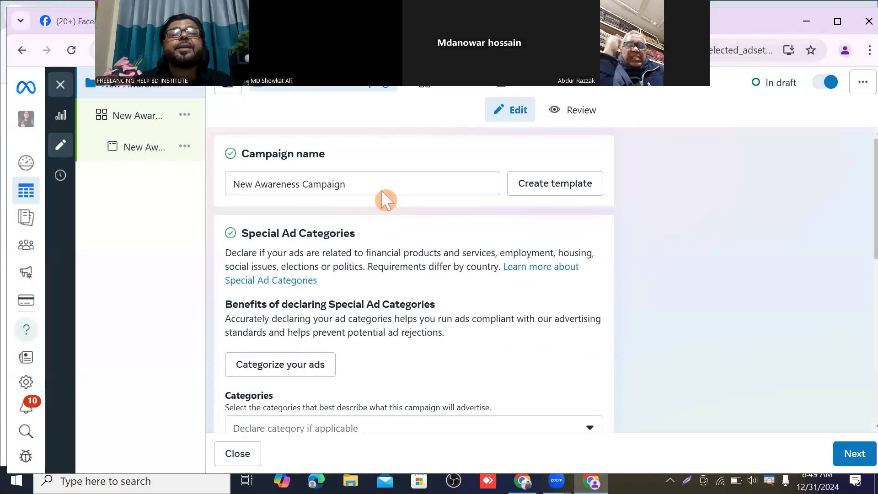
{"action": "scroll", "coordinate": [383, 192], "scroll_direction": "down", "scroll_amount": 7}
{"action": "scroll", "coordinate": [382, 238], "scroll_direction": "down", "scroll_amount": 2}
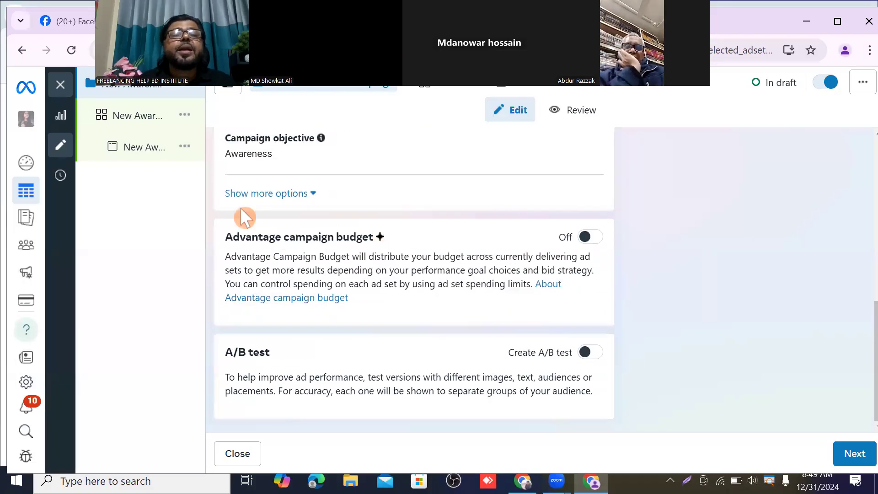
Step: Open the New Awareness Ad Set and examine its performance goal, budget, schedule and audience control settings
{"action": "mouse_move", "coordinate": [151, 126]}
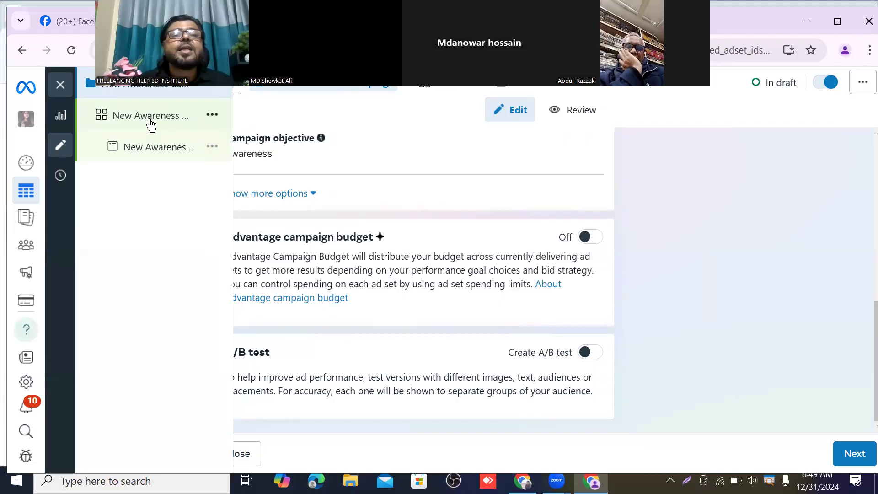
{"action": "left_click", "coordinate": [150, 121]}
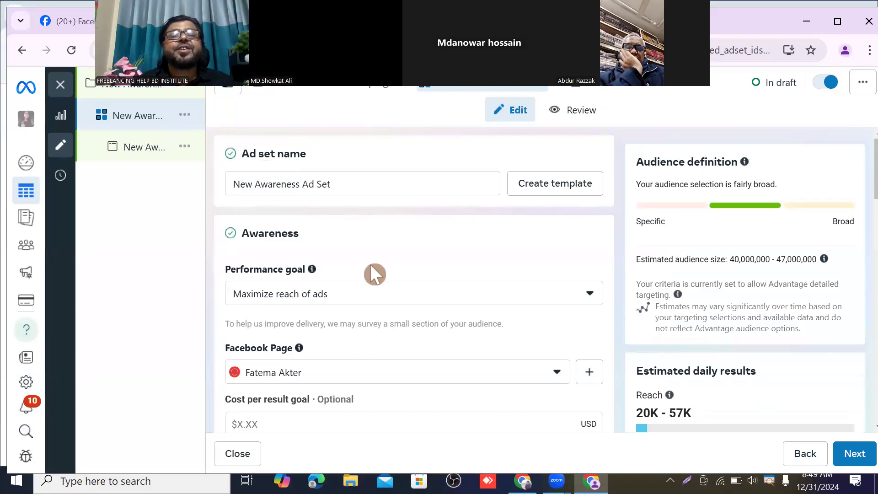
{"action": "scroll", "coordinate": [425, 278], "scroll_direction": "down", "scroll_amount": 5}
{"action": "scroll", "coordinate": [425, 278], "scroll_direction": "down", "scroll_amount": 18}
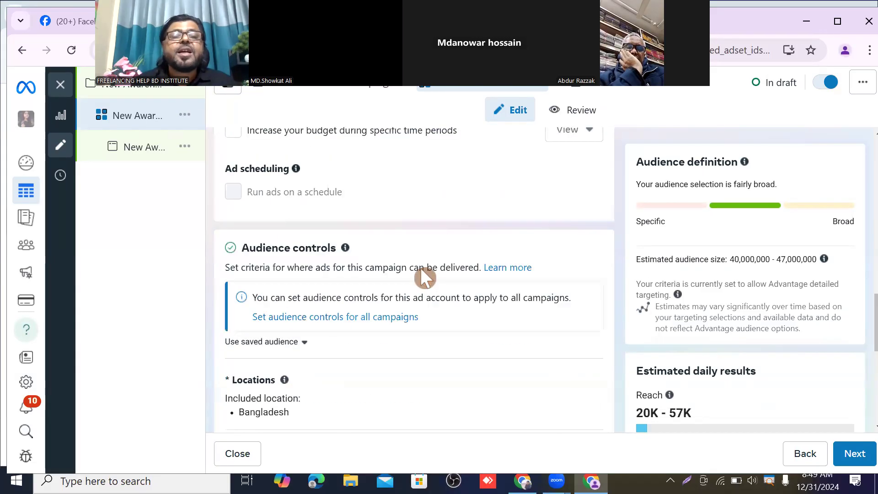
{"action": "scroll", "coordinate": [421, 270], "scroll_direction": "up", "scroll_amount": 20}
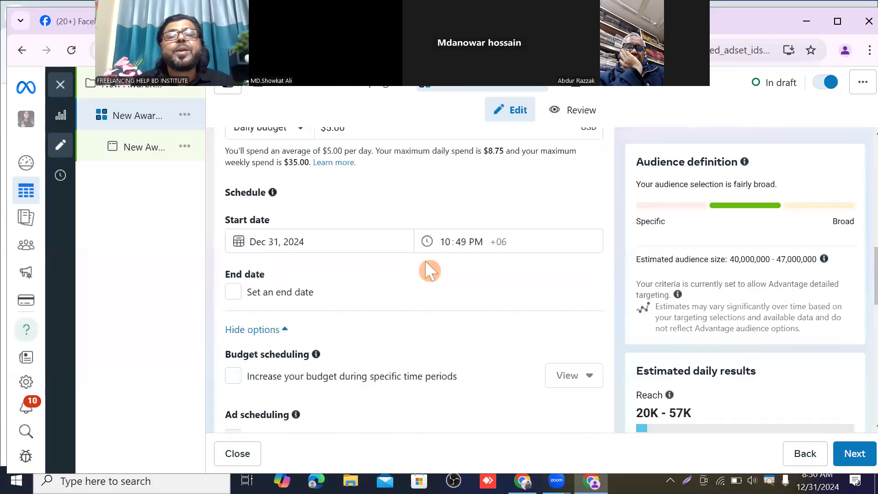
Step: Open the New Awareness Ad and examine its name, identity and ad setup sections and the error notice
{"action": "mouse_move", "coordinate": [161, 151]}
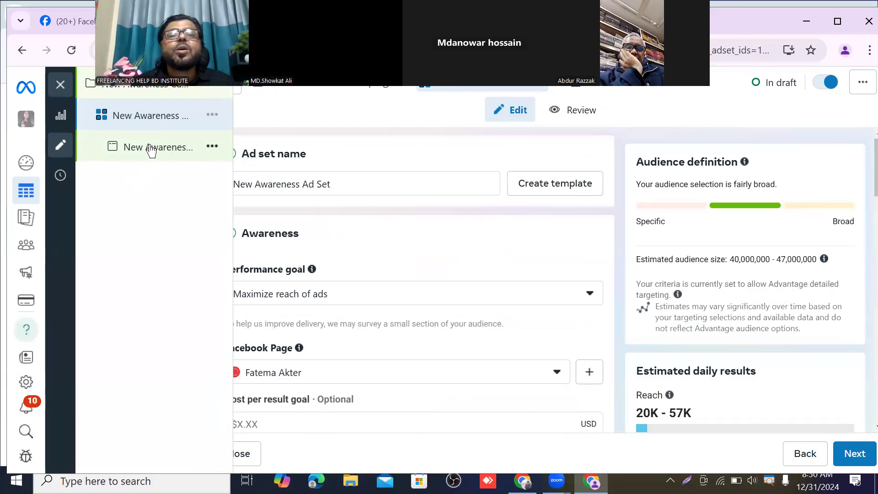
{"action": "left_click", "coordinate": [150, 148]}
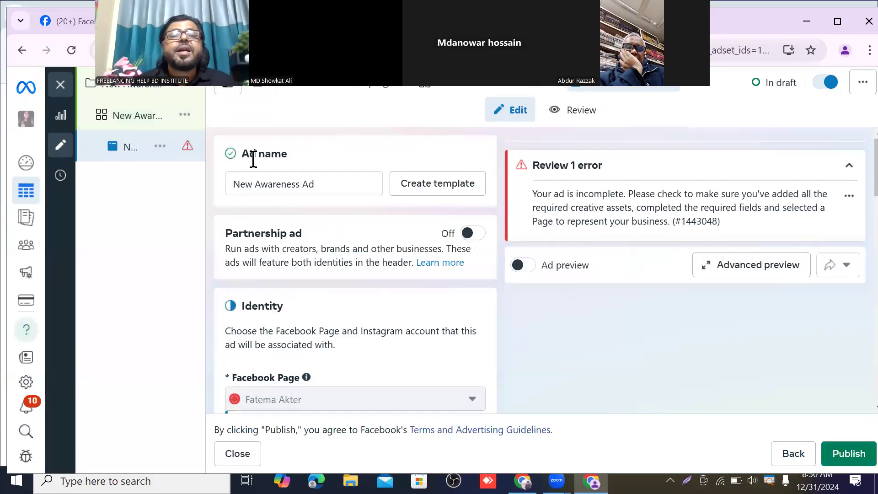
{"action": "scroll", "coordinate": [370, 240], "scroll_direction": "down", "scroll_amount": 4}
{"action": "scroll", "coordinate": [404, 237], "scroll_direction": "down", "scroll_amount": 5}
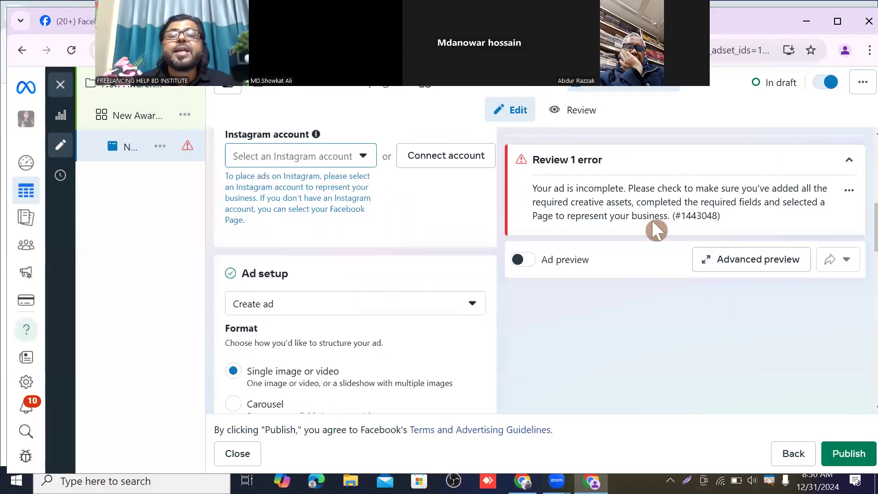
{"action": "left_click", "coordinate": [852, 164]}
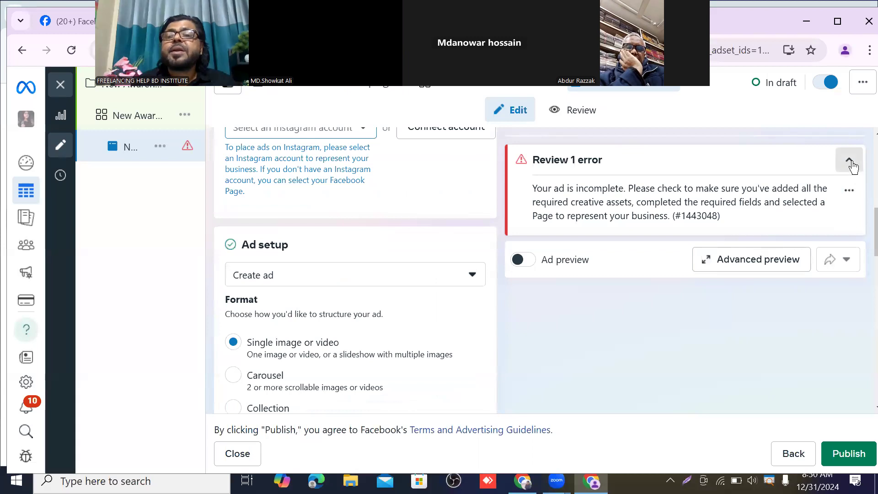
{"action": "left_click", "coordinate": [851, 164]}
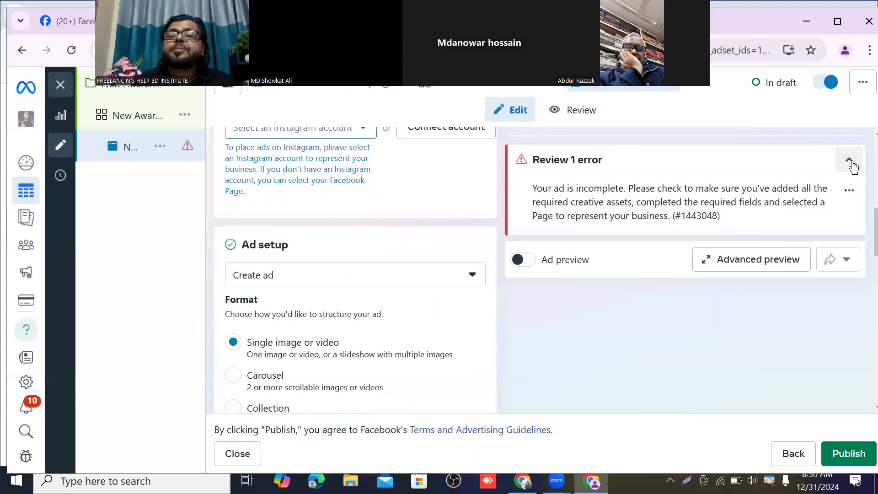
{"action": "scroll", "coordinate": [413, 279], "scroll_direction": "up", "scroll_amount": 4}
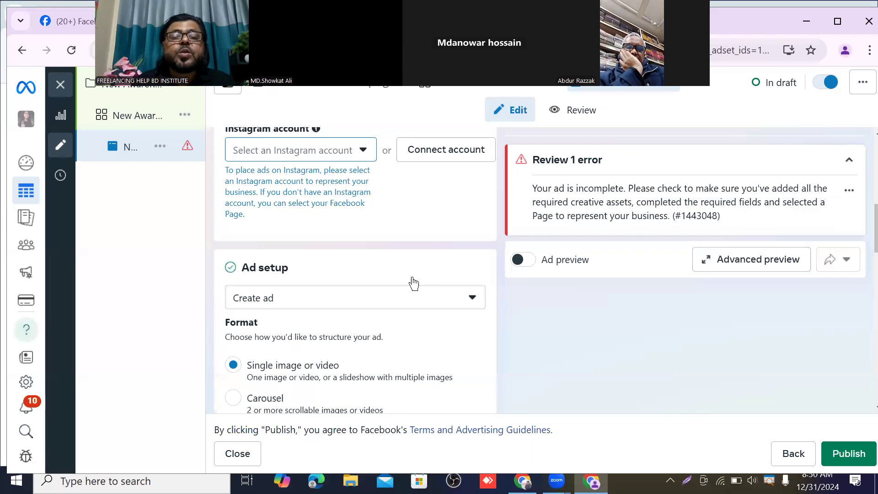
{"action": "scroll", "coordinate": [413, 281], "scroll_direction": "down", "scroll_amount": 4}
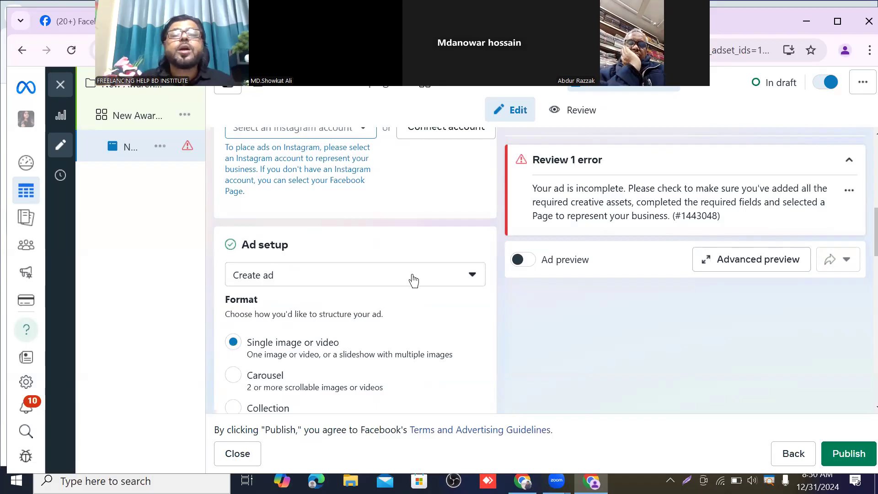
{"action": "scroll", "coordinate": [415, 280], "scroll_direction": "up", "scroll_amount": 5}
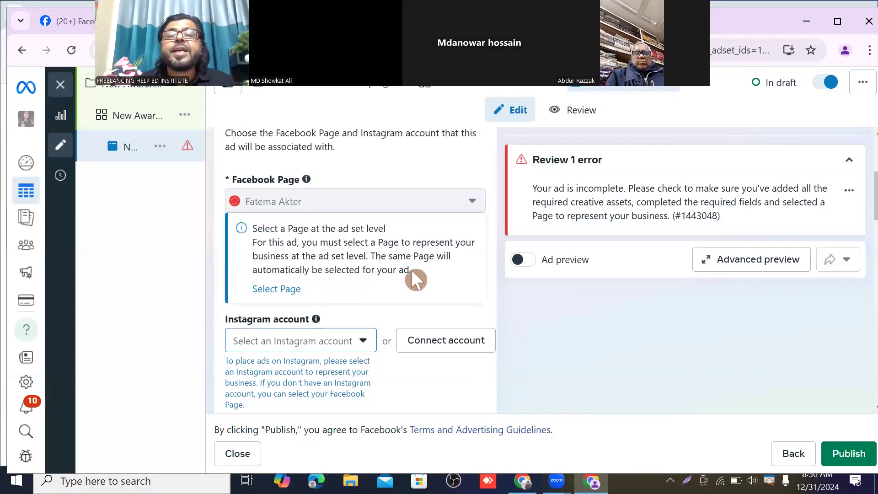
{"action": "scroll", "coordinate": [414, 265], "scroll_direction": "down", "scroll_amount": 10}
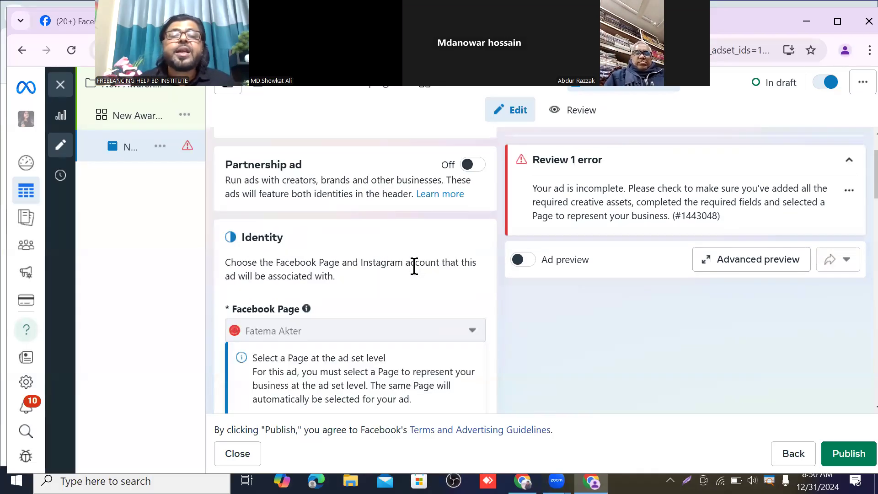
{"action": "scroll", "coordinate": [368, 273], "scroll_direction": "up", "scroll_amount": 10}
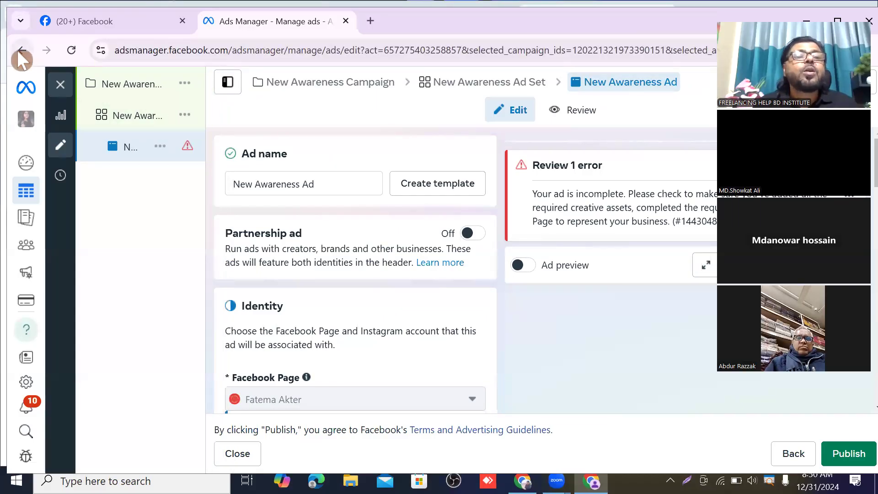
Step: Go back from the ad editor through the ad set to the campaigns page listing the draft campaign
{"action": "left_click", "coordinate": [17, 49]}
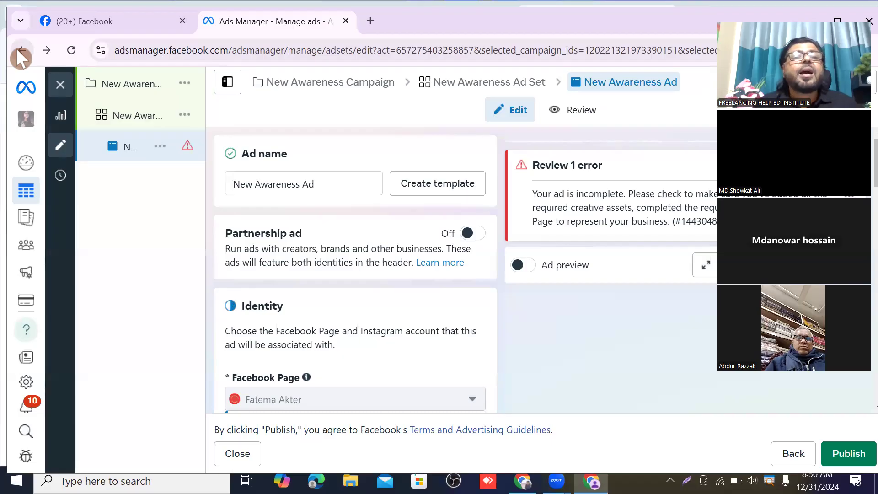
{"action": "left_click", "coordinate": [16, 49]}
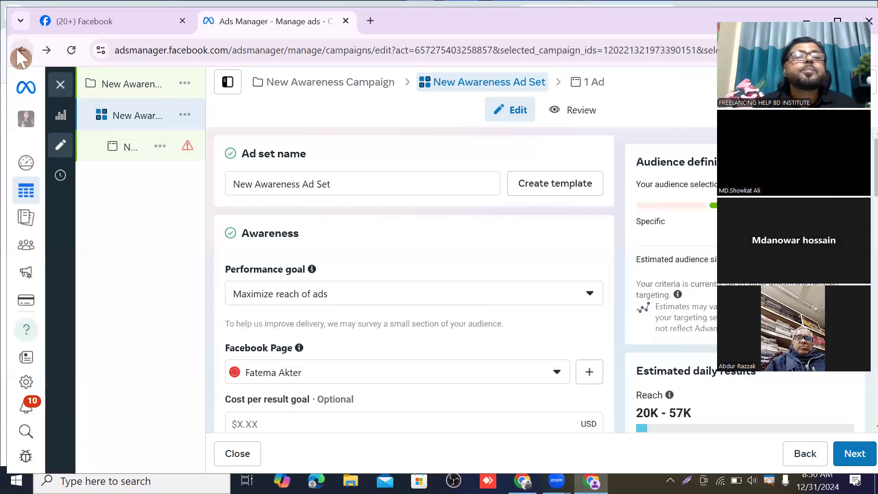
{"action": "left_click", "coordinate": [16, 49]}
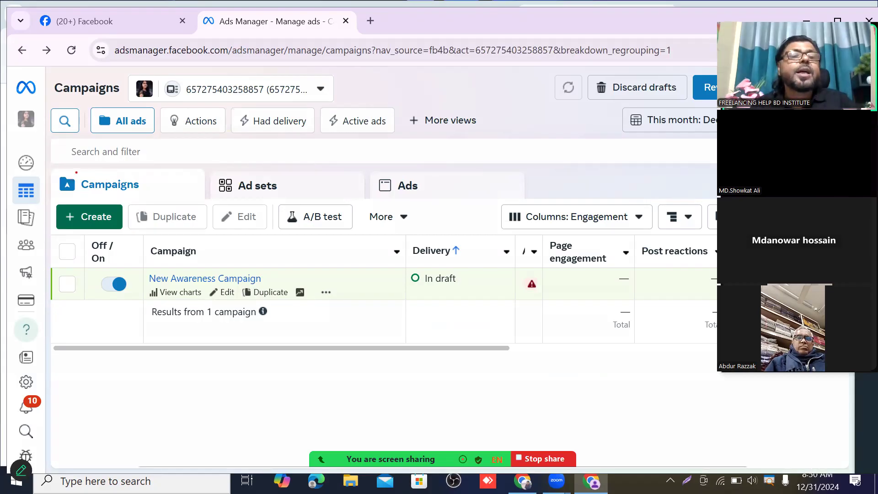
Step: Annotate the shared screen with red rectangles around the Campaigns, Ad sets and Ads headings above the campaign table
{"action": "mouse_move", "coordinate": [79, 182]}
{"action": "left_mouse_down"}
{"action": "mouse_move", "coordinate": [102, 202]}
{"action": "mouse_move", "coordinate": [129, 205]}
{"action": "mouse_move", "coordinate": [156, 196]}
{"action": "left_mouse_up"}
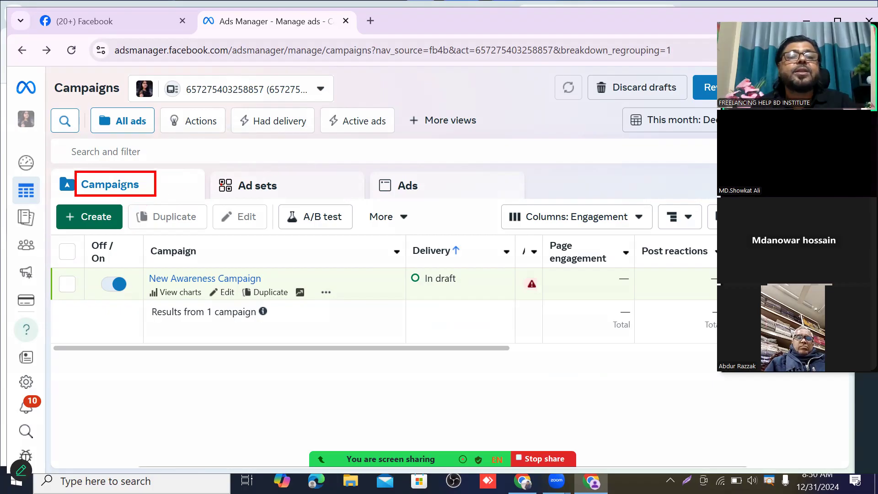
{"action": "mouse_move", "coordinate": [231, 170]}
{"action": "left_mouse_down"}
{"action": "mouse_move", "coordinate": [259, 207]}
{"action": "mouse_move", "coordinate": [299, 197]}
{"action": "left_mouse_up"}
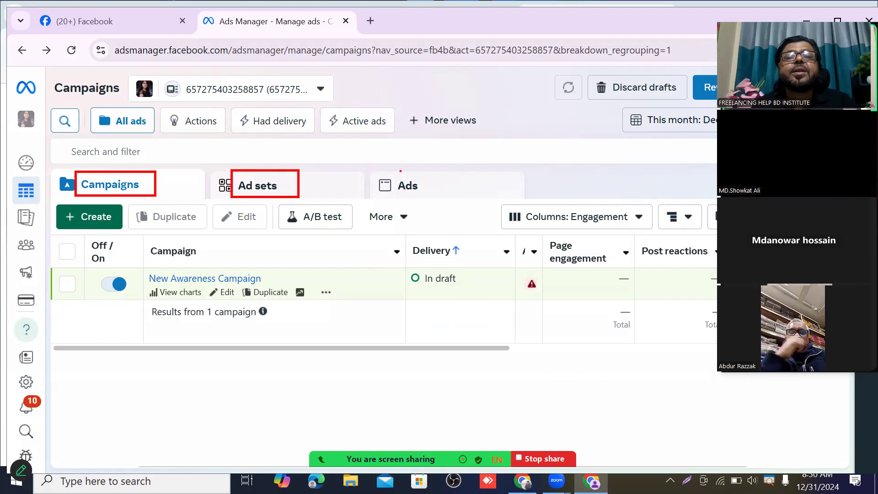
{"action": "mouse_move", "coordinate": [388, 163]}
{"action": "left_mouse_down"}
{"action": "mouse_move", "coordinate": [394, 196]}
{"action": "mouse_move", "coordinate": [437, 194]}
{"action": "left_mouse_up"}
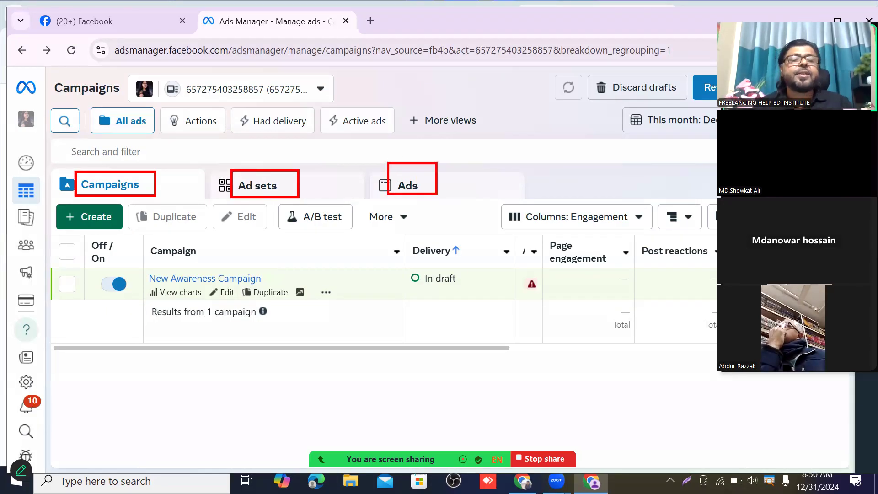
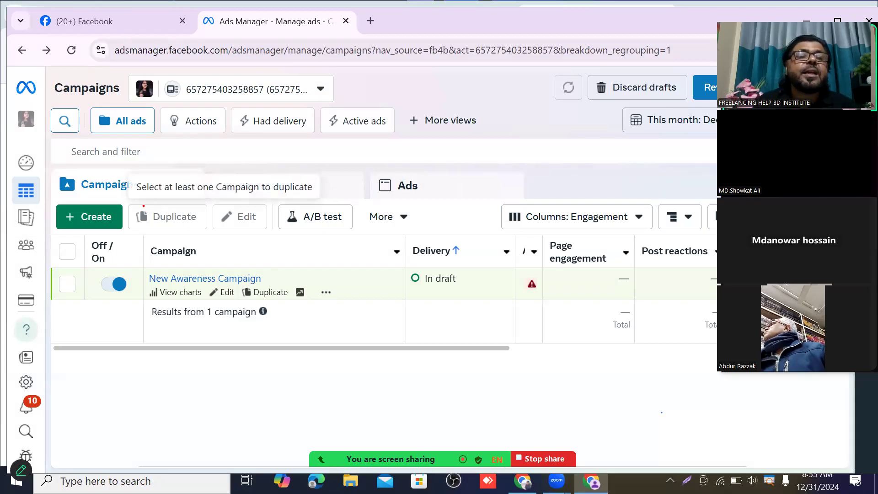
Step: Mark the Duplicate and Edit tools with annotations and examine the additional automated rules, import and export options for campaigns
{"action": "mouse_move", "coordinate": [138, 203]}
{"action": "left_mouse_down"}
{"action": "mouse_move", "coordinate": [162, 232]}
{"action": "mouse_move", "coordinate": [210, 224]}
{"action": "mouse_move", "coordinate": [197, 204]}
{"action": "mouse_move", "coordinate": [142, 202]}
{"action": "mouse_move", "coordinate": [131, 211]}
{"action": "left_mouse_up"}
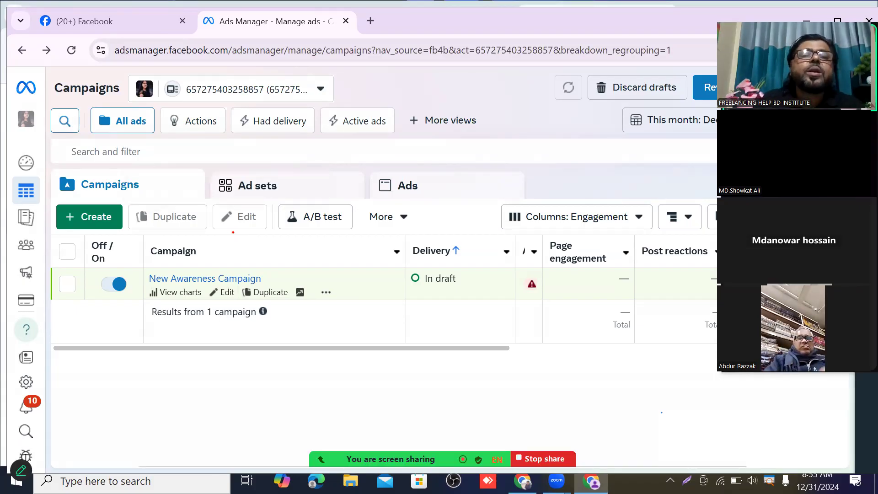
{"action": "left_click_drag", "start_coordinate": [216, 200], "coordinate": [257, 247]}
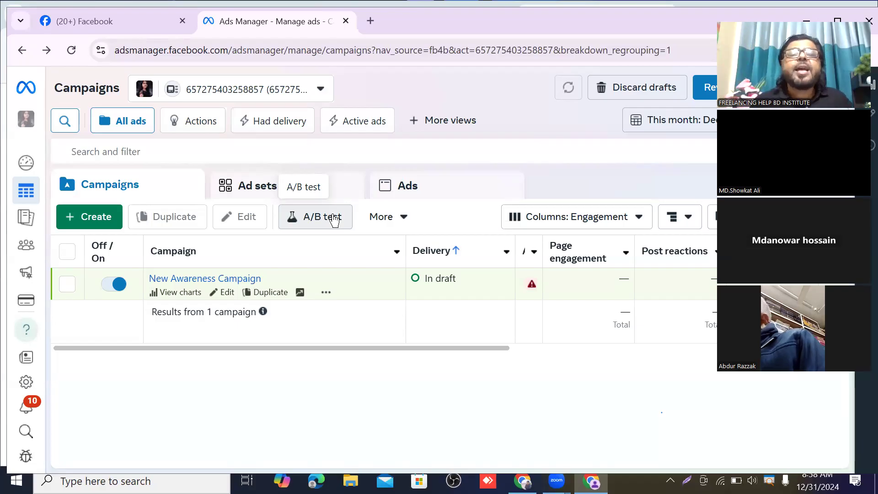
{"action": "left_click", "coordinate": [404, 220]}
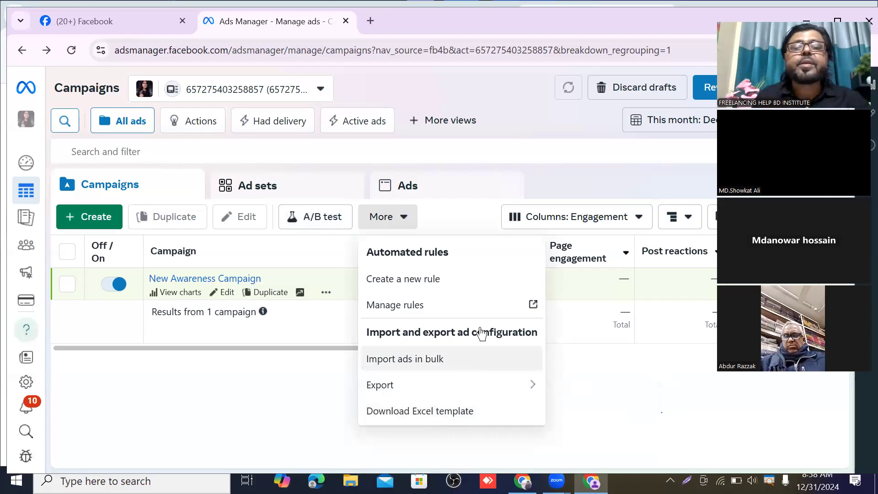
{"action": "left_click", "coordinate": [558, 303]}
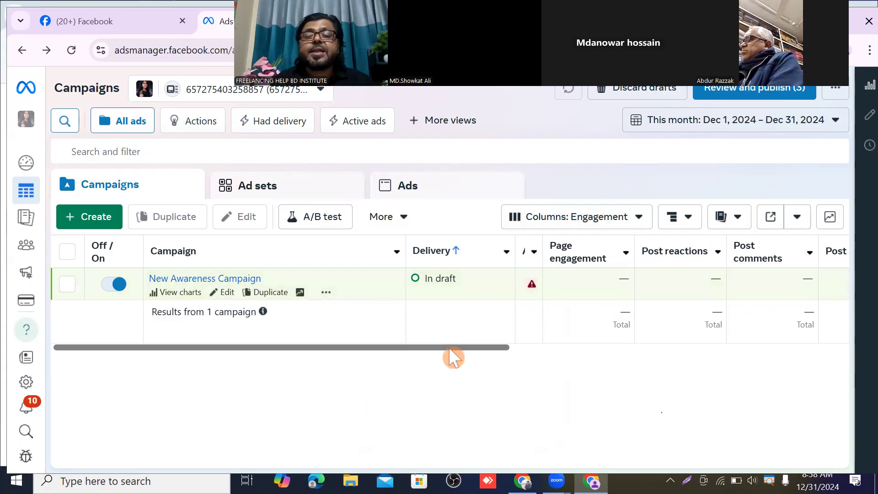
Step: Examine the campaign table's engagement metric columns through to CPC (cost per link click), and return to the first columns
{"action": "left_click_drag", "start_coordinate": [449, 347], "coordinate": [866, 371]}
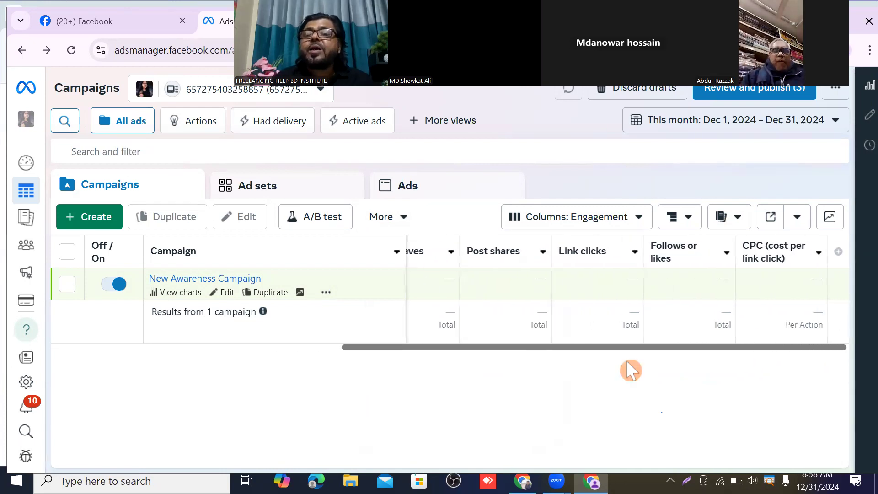
{"action": "mouse_move", "coordinate": [760, 252]}
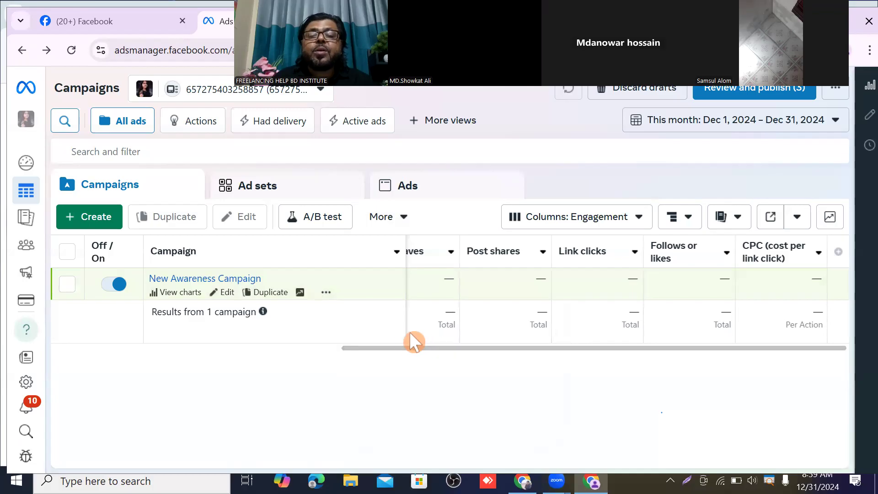
{"action": "left_click_drag", "start_coordinate": [456, 347], "coordinate": [62, 329]}
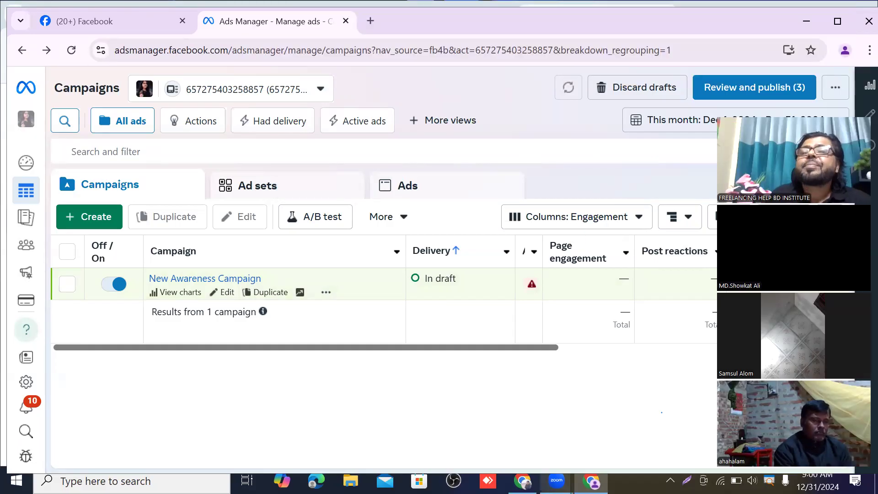
Step: Switch to the other browser window, where Ads Manager shows the ad account with several draft campaigns
{"action": "mouse_move", "coordinate": [557, 480]}
{"action": "mouse_move", "coordinate": [522, 480]}
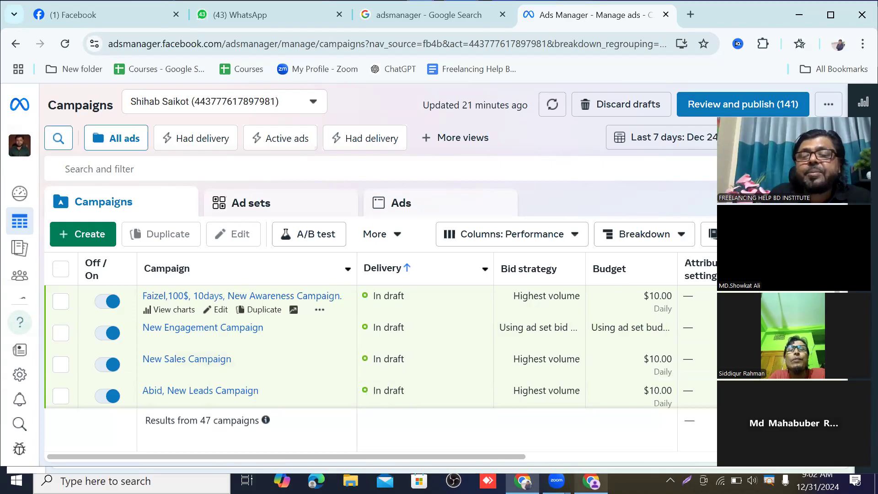
{"action": "key", "text": "alt+Tab"}
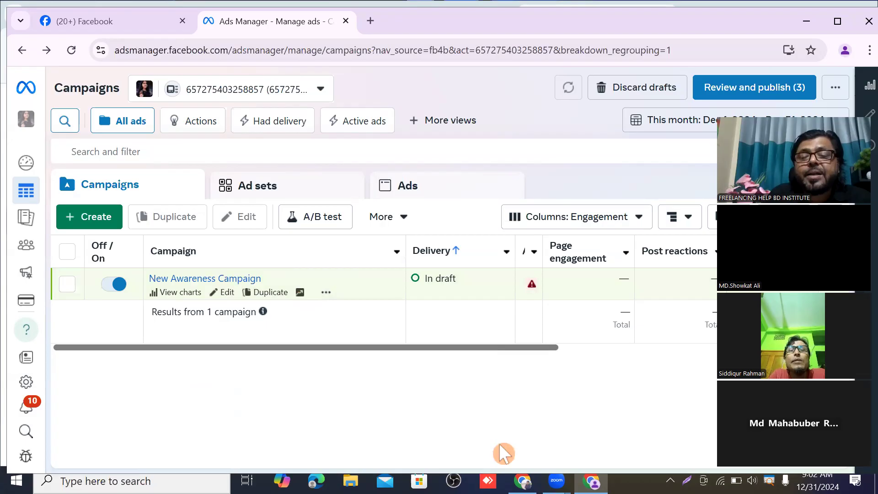
{"action": "left_click", "coordinate": [522, 481]}
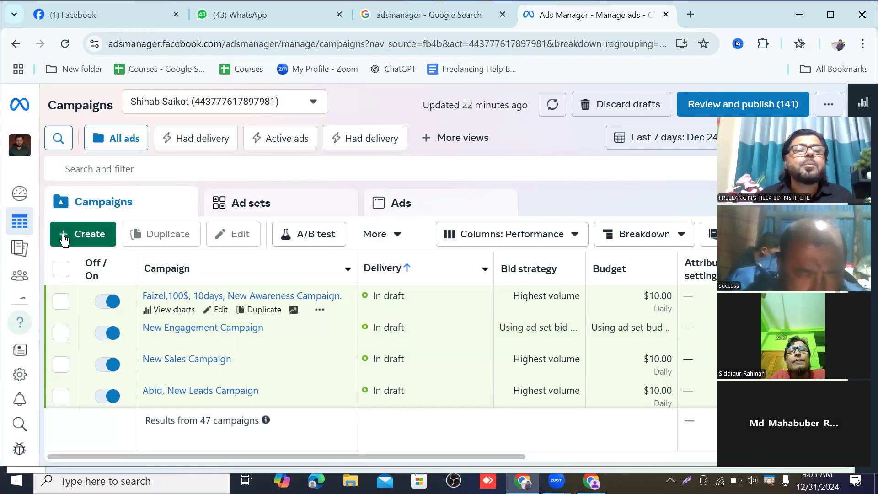
Step: Open the new campaign dialog, examine the buying type and the objectives from Awareness to Sales, and close it
{"action": "left_click", "coordinate": [89, 234]}
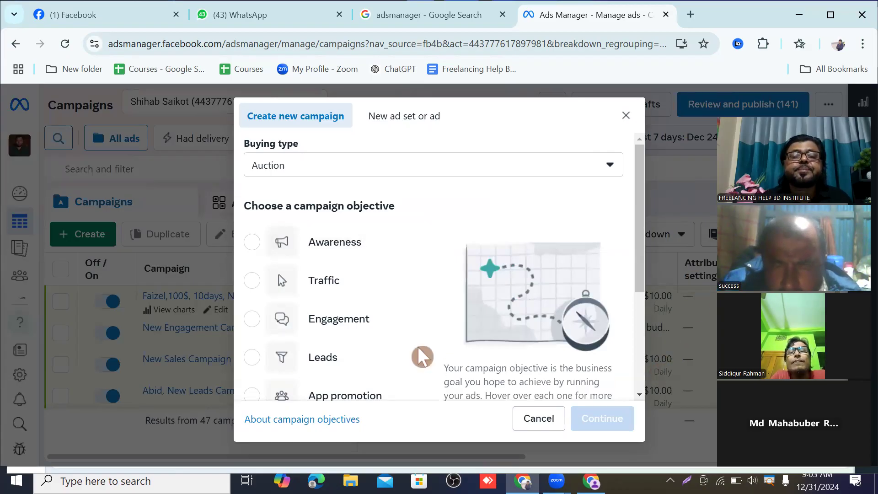
{"action": "scroll", "coordinate": [382, 337], "scroll_direction": "down", "scroll_amount": 4}
{"action": "scroll", "coordinate": [388, 319], "scroll_direction": "up", "scroll_amount": 3}
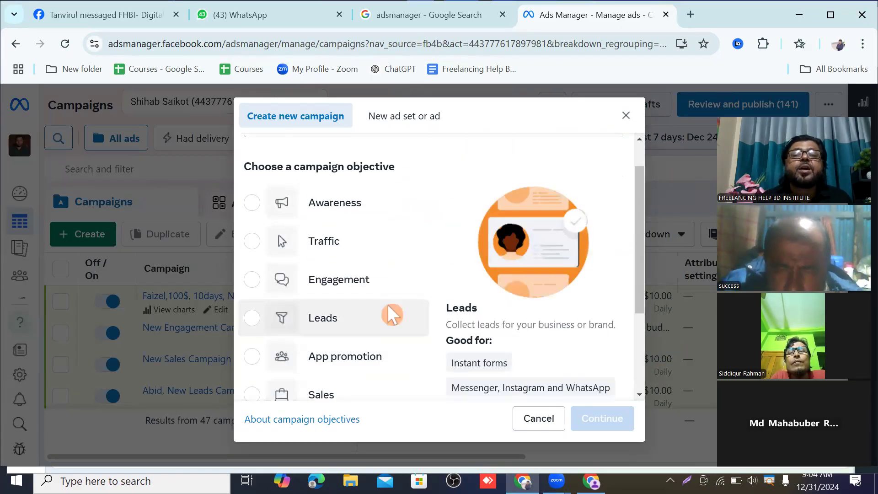
{"action": "scroll", "coordinate": [403, 290], "scroll_direction": "down", "scroll_amount": 2}
{"action": "scroll", "coordinate": [406, 289], "scroll_direction": "up", "scroll_amount": 2}
{"action": "scroll", "coordinate": [405, 288], "scroll_direction": "down", "scroll_amount": 2}
{"action": "scroll", "coordinate": [408, 287], "scroll_direction": "up", "scroll_amount": 2}
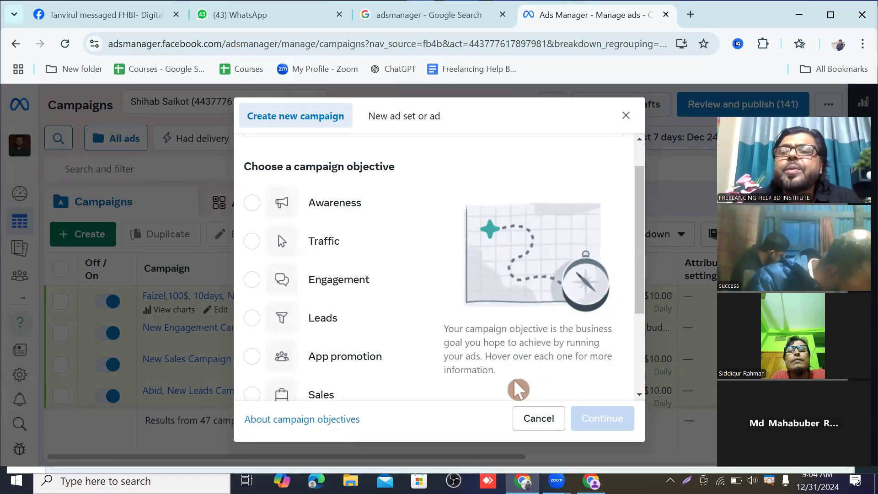
{"action": "scroll", "coordinate": [342, 334], "scroll_direction": "up", "scroll_amount": 1}
{"action": "mouse_move", "coordinate": [342, 334]}
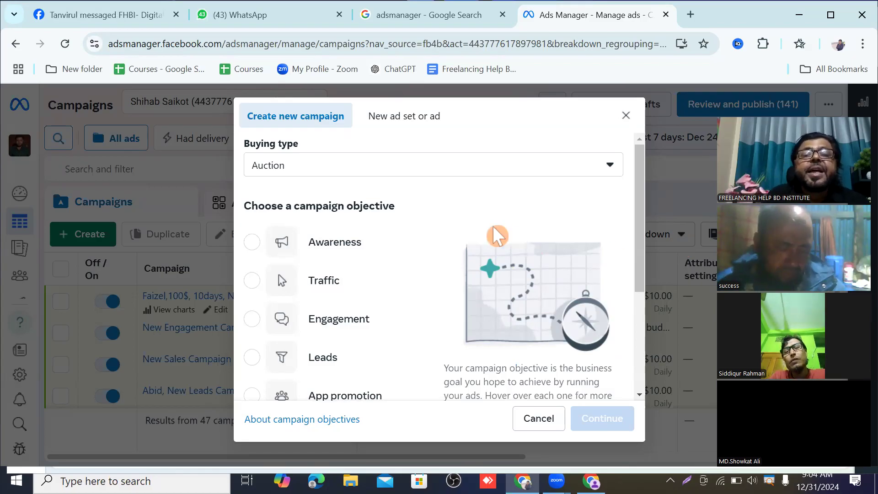
{"action": "scroll", "coordinate": [440, 231], "scroll_direction": "down", "scroll_amount": 2}
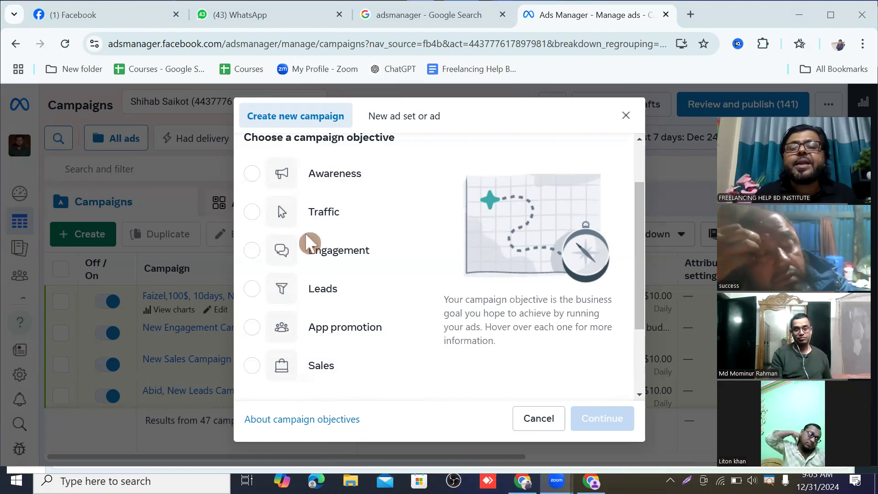
{"action": "left_click", "coordinate": [626, 115]}
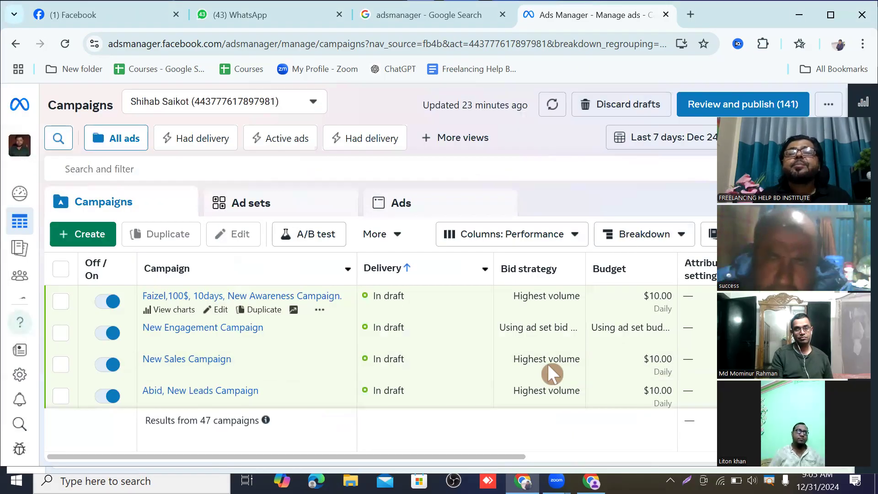
Step: Start creating a new campaign and choose Awareness as its objective
{"action": "left_click", "coordinate": [92, 239]}
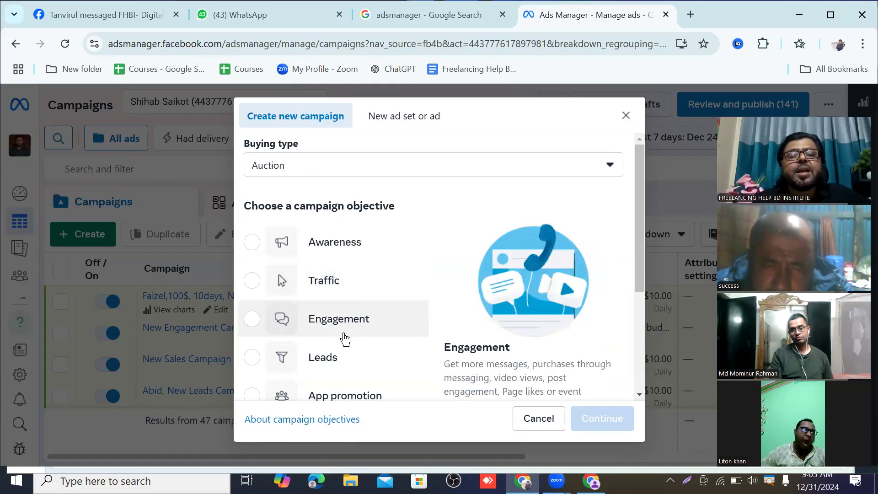
{"action": "scroll", "coordinate": [354, 339], "scroll_direction": "down", "scroll_amount": 1}
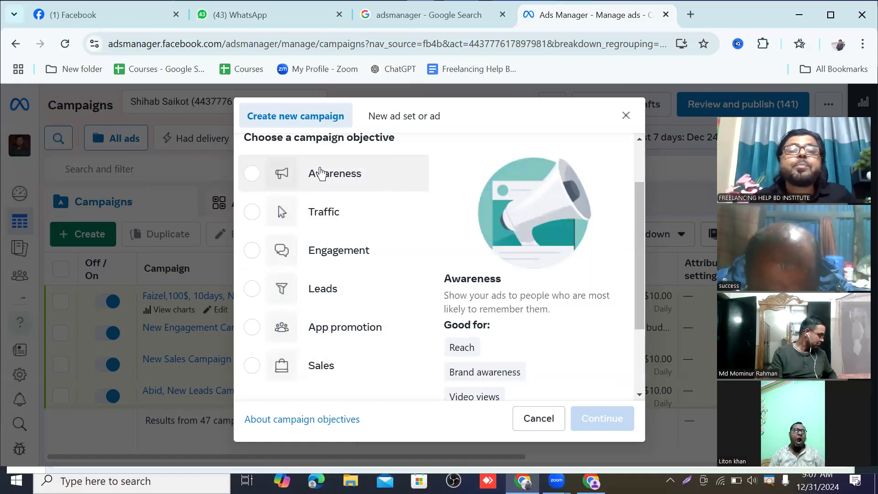
{"action": "left_click", "coordinate": [252, 174]}
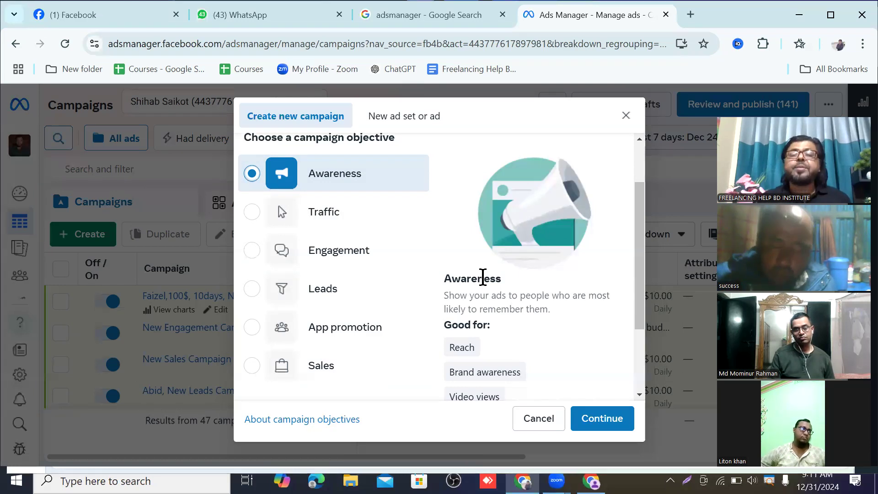
Step: Examine the Awareness objective's description and the goals it is good for, including the explanation of store location awareness
{"action": "mouse_move", "coordinate": [467, 353]}
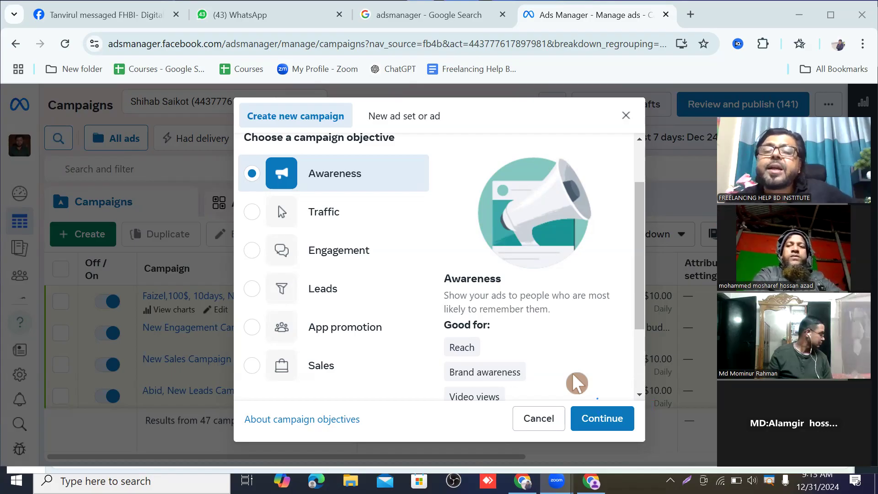
{"action": "scroll", "coordinate": [576, 346], "scroll_direction": "down", "scroll_amount": 3}
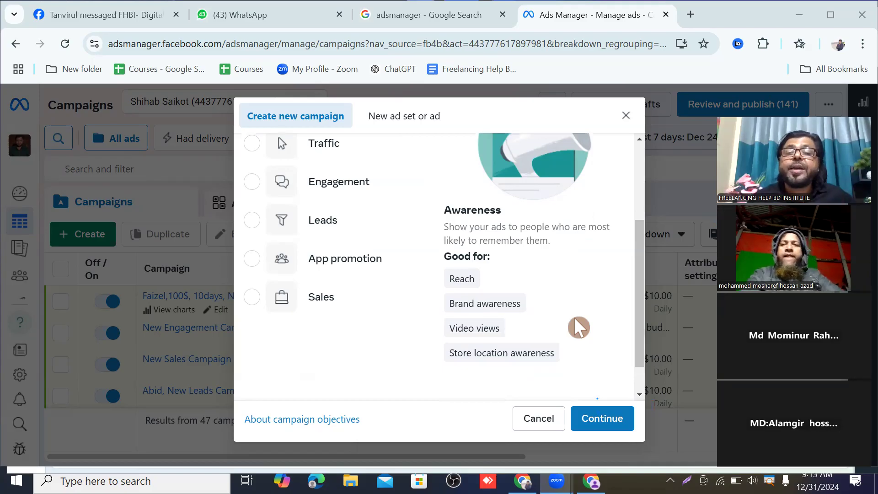
{"action": "mouse_move", "coordinate": [463, 333]}
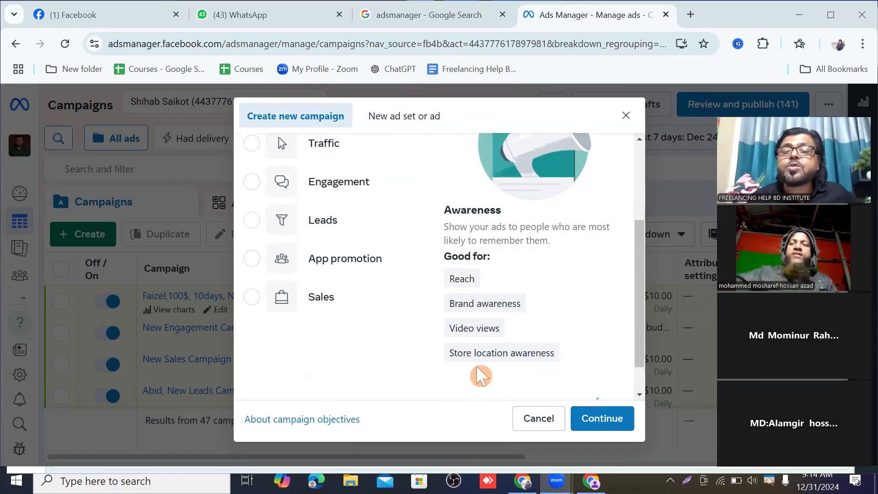
{"action": "mouse_move", "coordinate": [524, 364]}
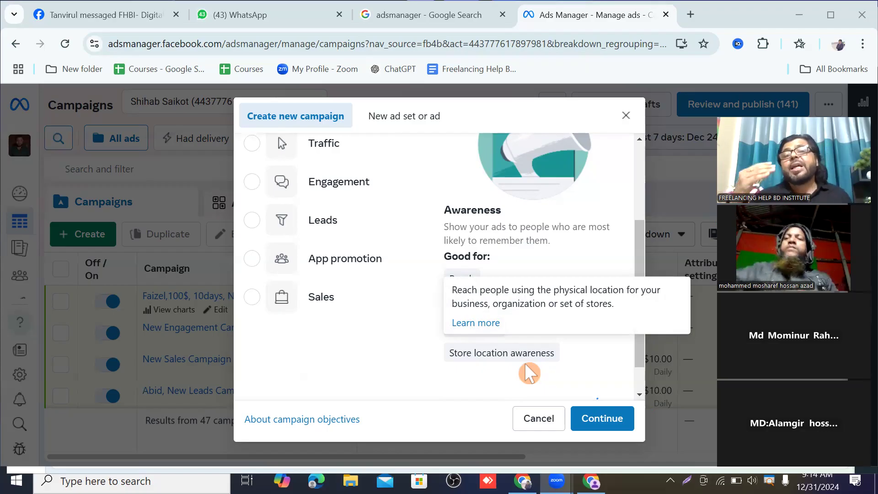
{"action": "scroll", "coordinate": [379, 312], "scroll_direction": "up", "scroll_amount": 3}
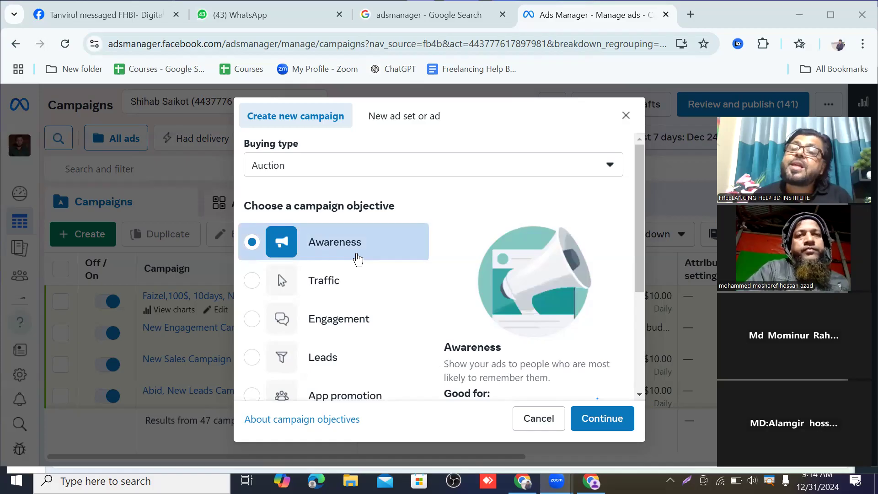
{"action": "scroll", "coordinate": [351, 334], "scroll_direction": "down", "scroll_amount": 2}
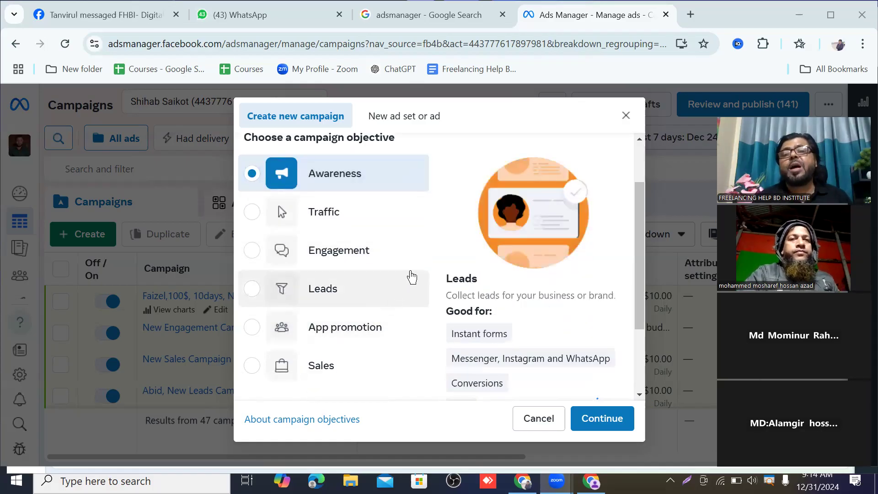
{"action": "scroll", "coordinate": [418, 272], "scroll_direction": "up", "scroll_amount": 2}
{"action": "scroll", "coordinate": [423, 270], "scroll_direction": "up", "scroll_amount": 1}
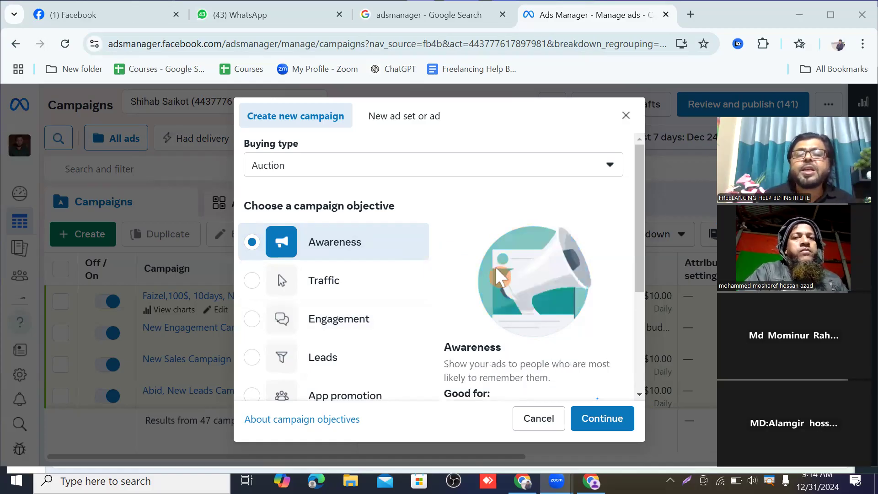
{"action": "scroll", "coordinate": [499, 276], "scroll_direction": "down", "scroll_amount": 2}
{"action": "scroll", "coordinate": [497, 269], "scroll_direction": "down", "scroll_amount": 1}
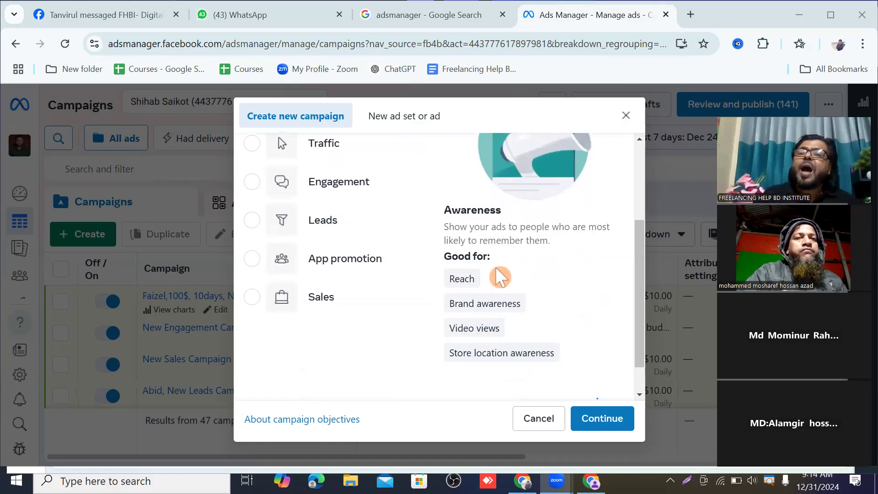